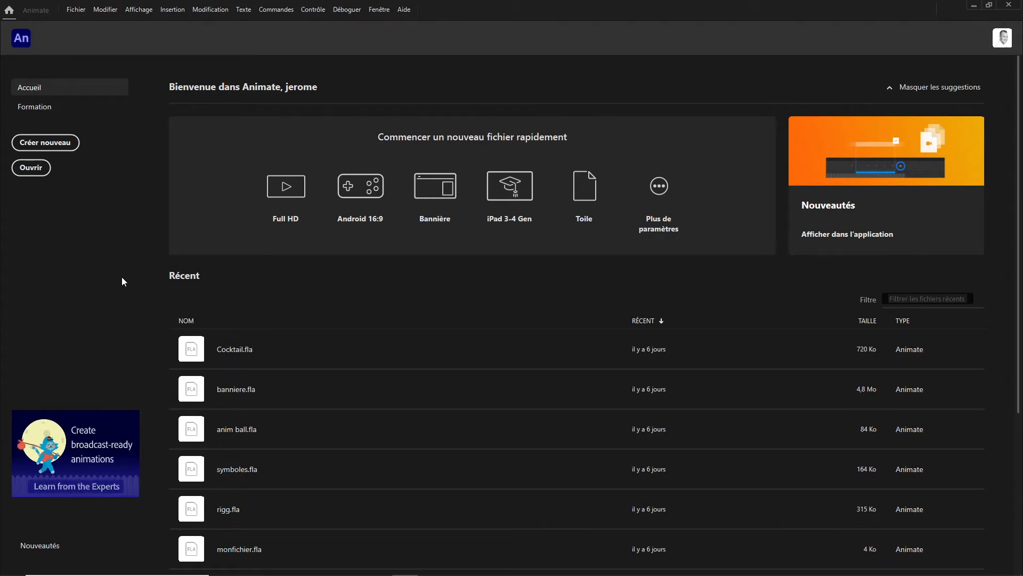
Create a new HTML5 Canvas document 500 pixels wide and 500 pixels high.
left_click(62, 148)
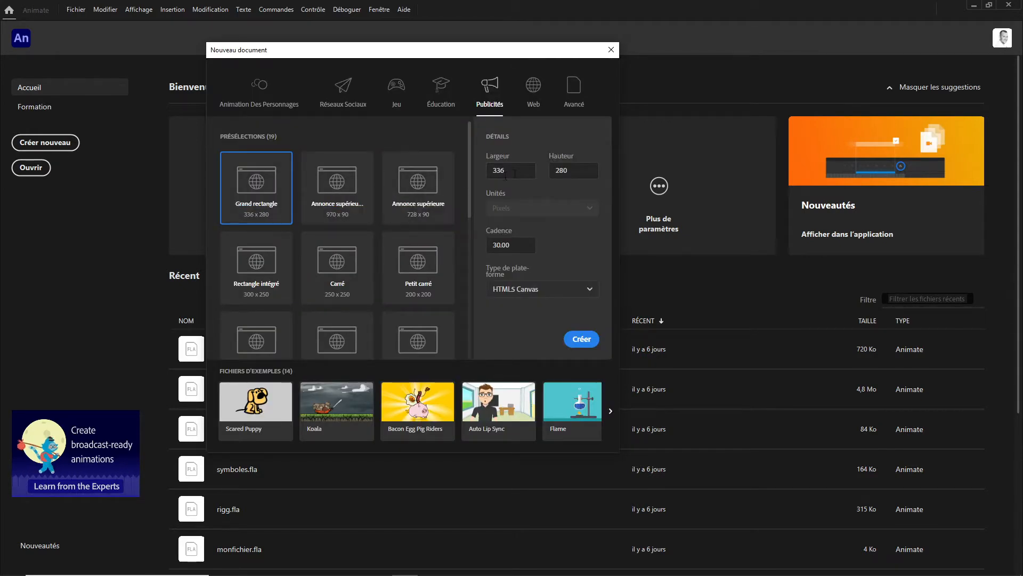
type("500")
key("Tab")
type("500")
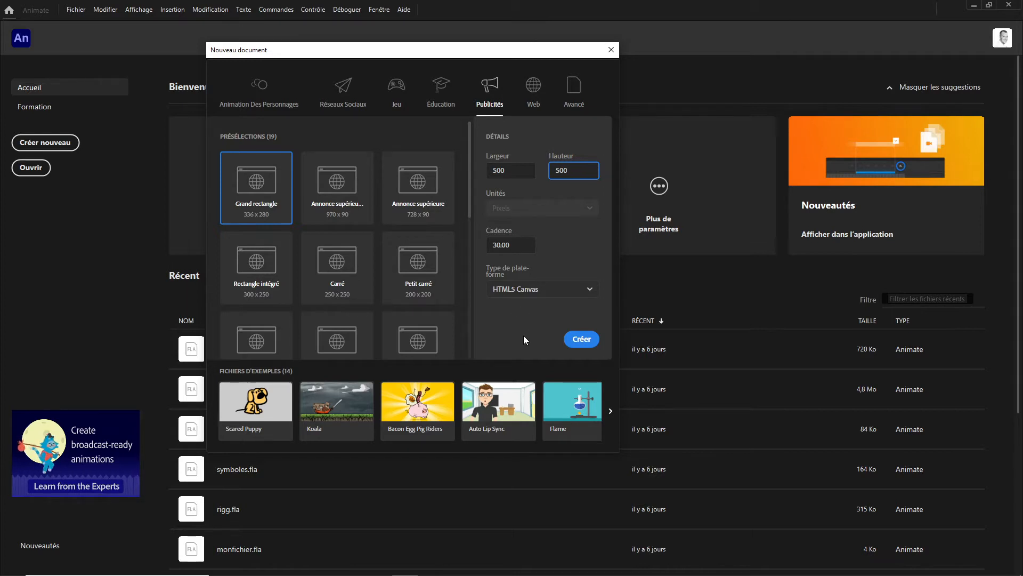
left_click(581, 341)
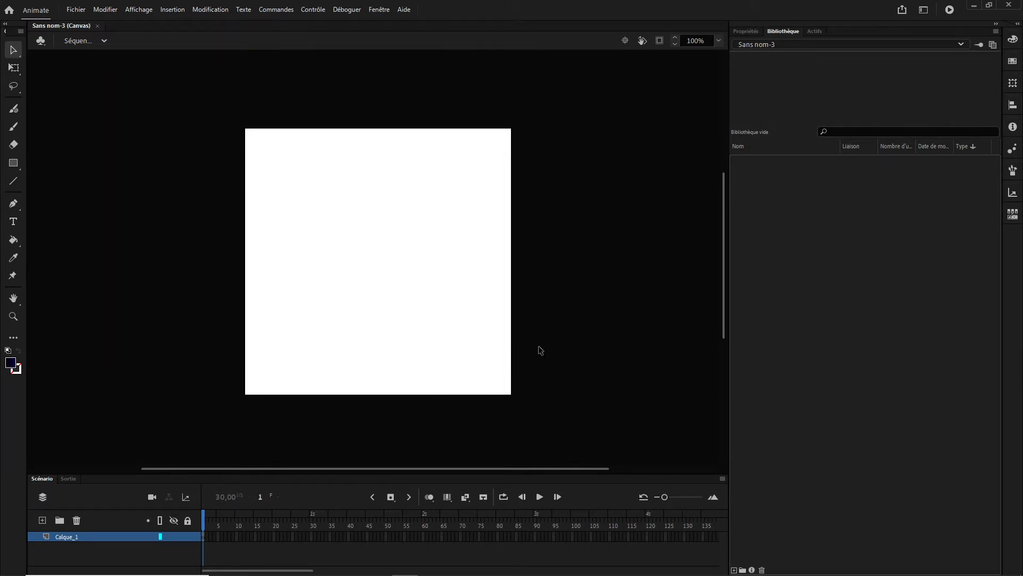
Reset the Indispensables workspace to its default layout and enlarge the timeline area upward.
left_click(924, 10)
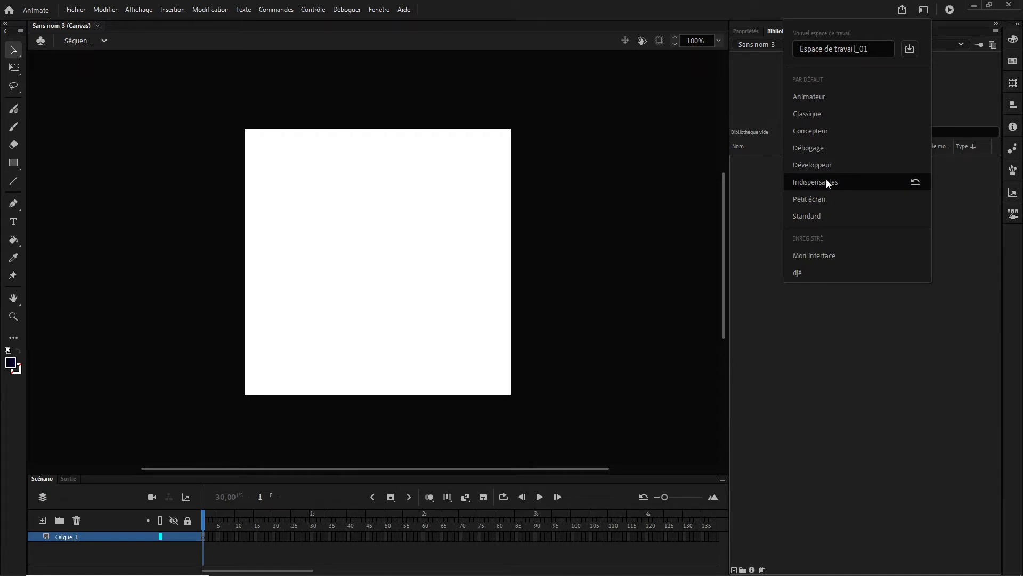
left_click(915, 181)
left_click(561, 308)
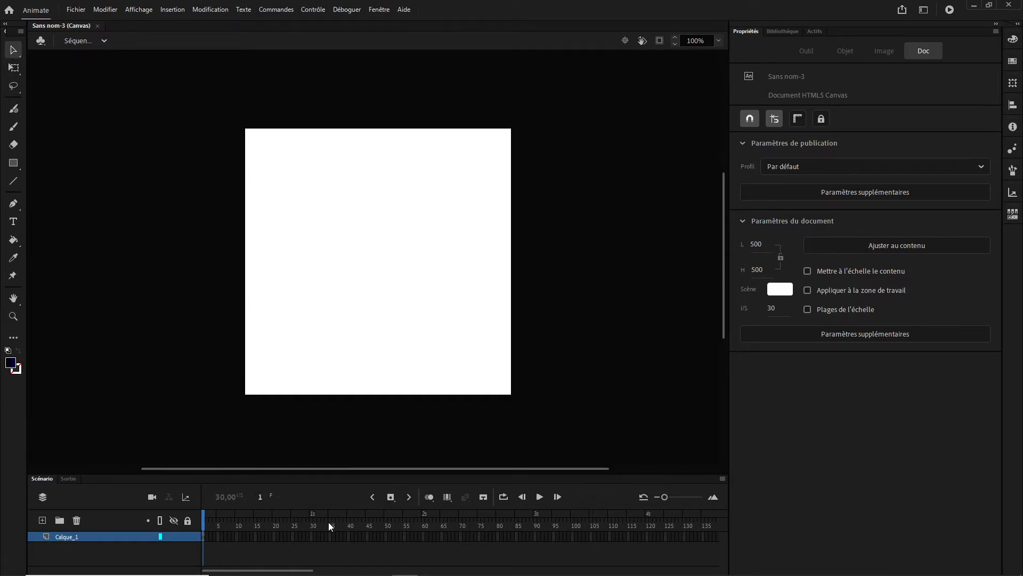
left_click_drag(343, 474, 344, 429)
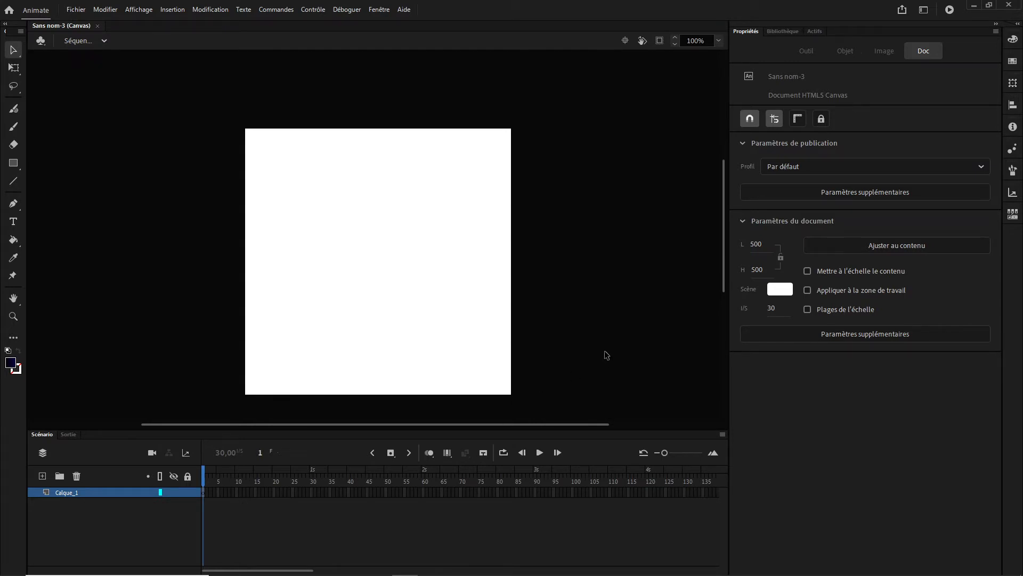
Import fond.ai and personnage.ai into the library, keeping all their layers converted to Animate layers.
left_click(76, 10)
mouse_move(138, 167)
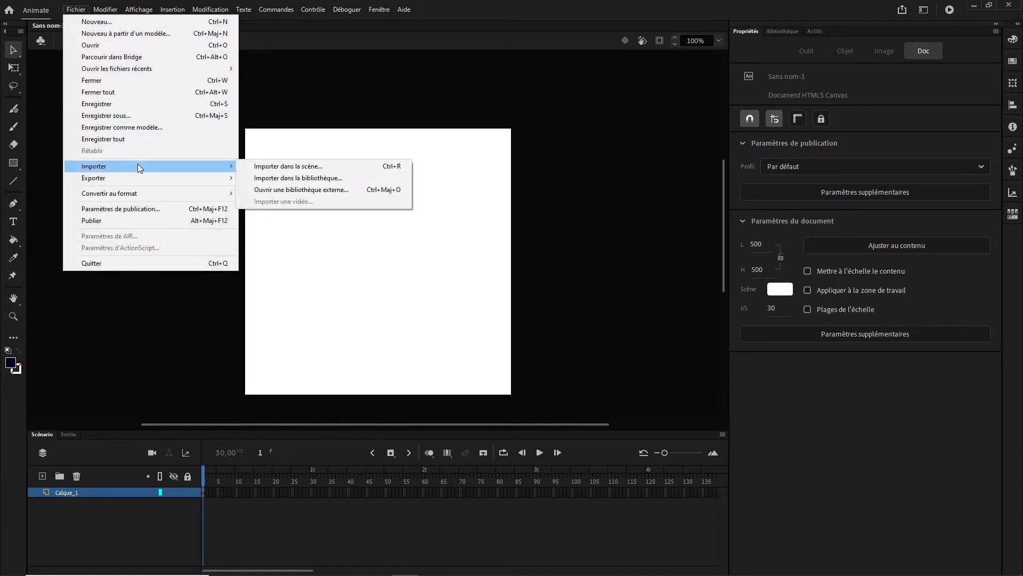
left_click(298, 178)
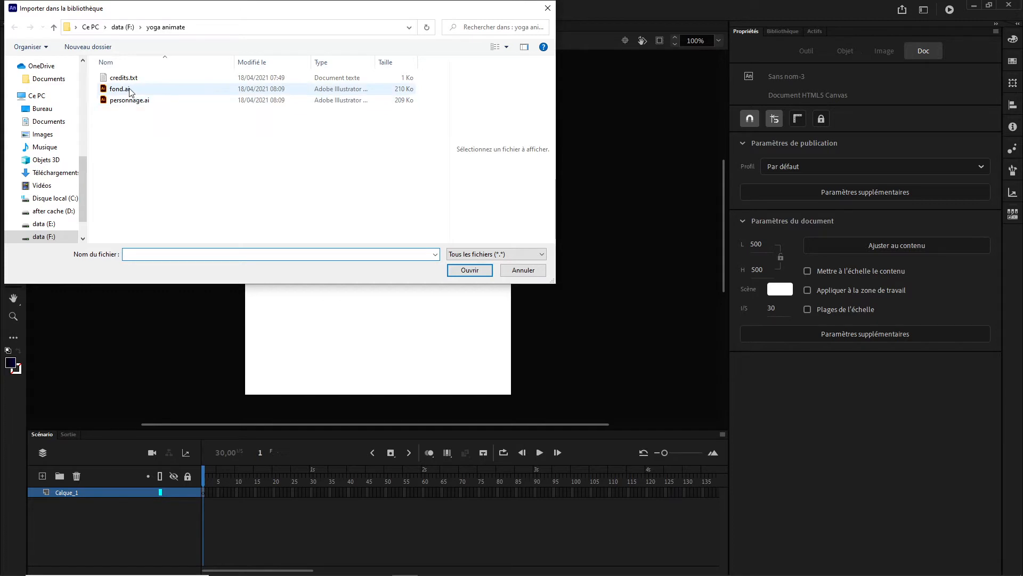
left_click(136, 100)
left_click(146, 90, "shift")
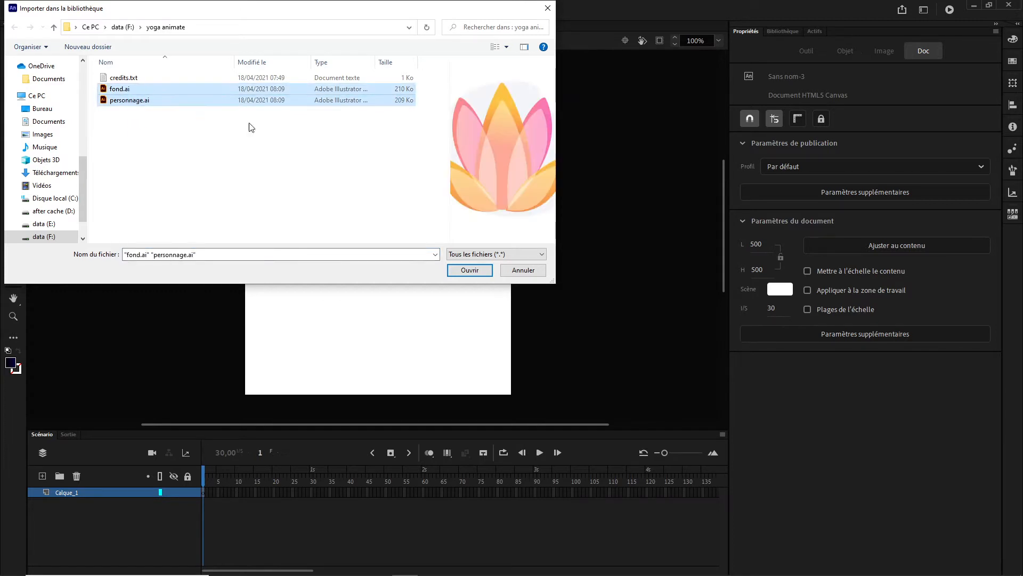
left_click(468, 270)
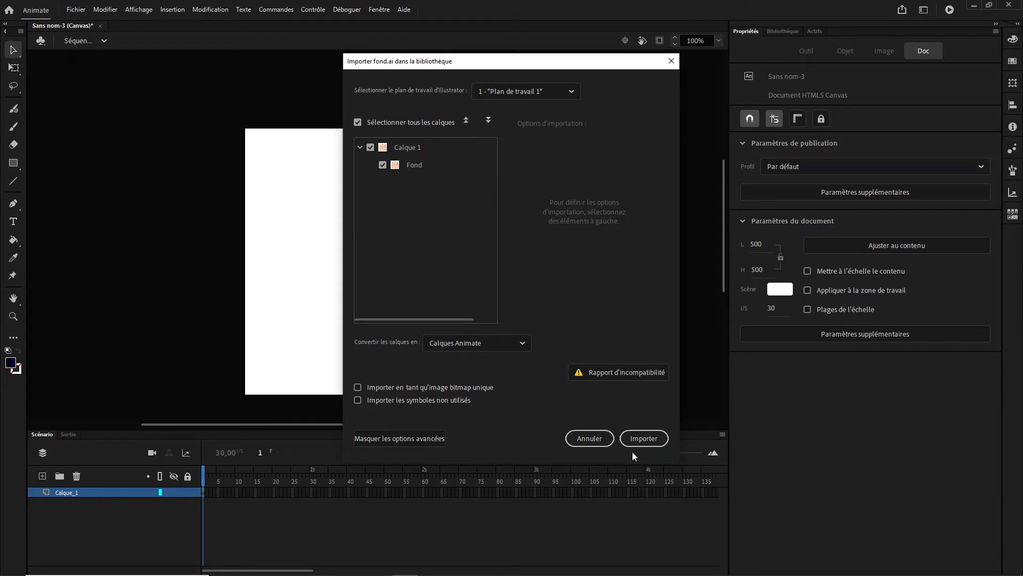
left_click(644, 439)
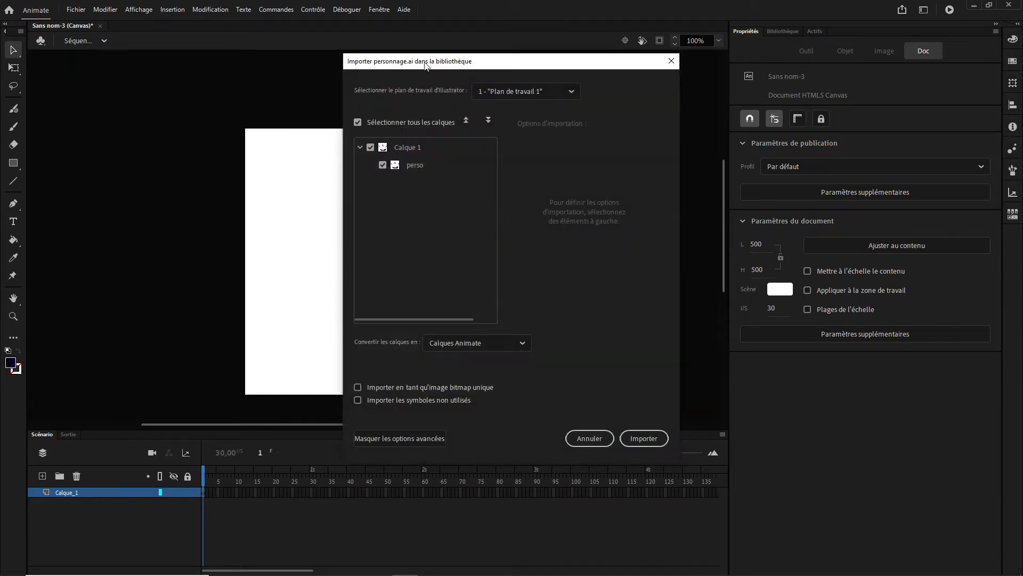
left_click(640, 439)
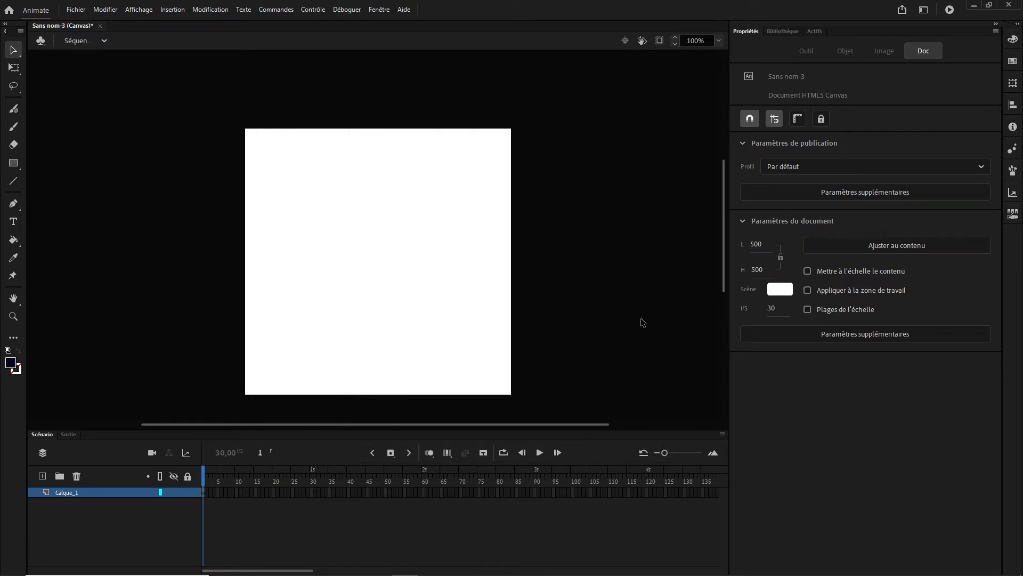
Rename the first layer as Fond and place the fond.ai graphic from the library on the stage.
left_click(783, 31)
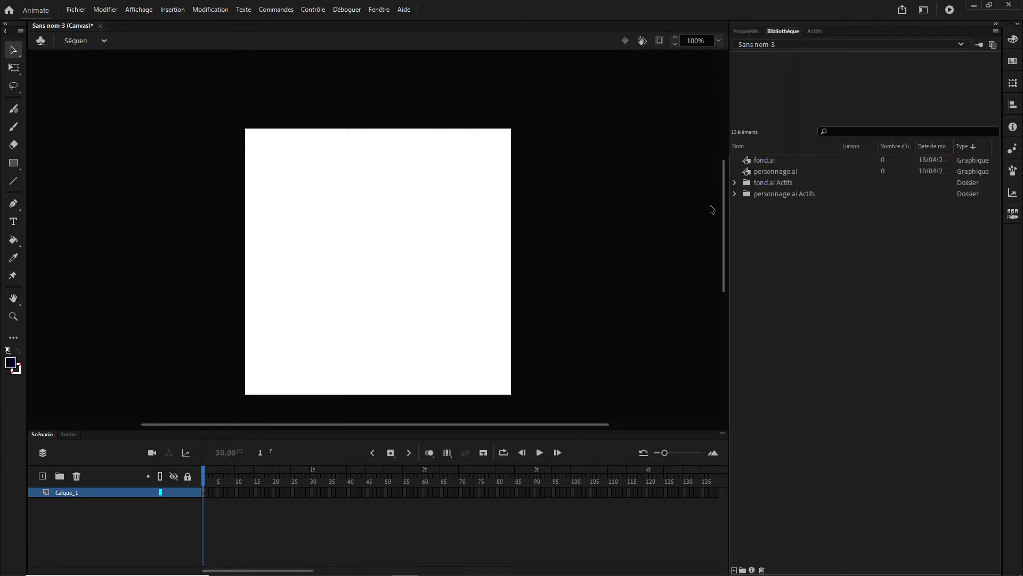
left_click(763, 158)
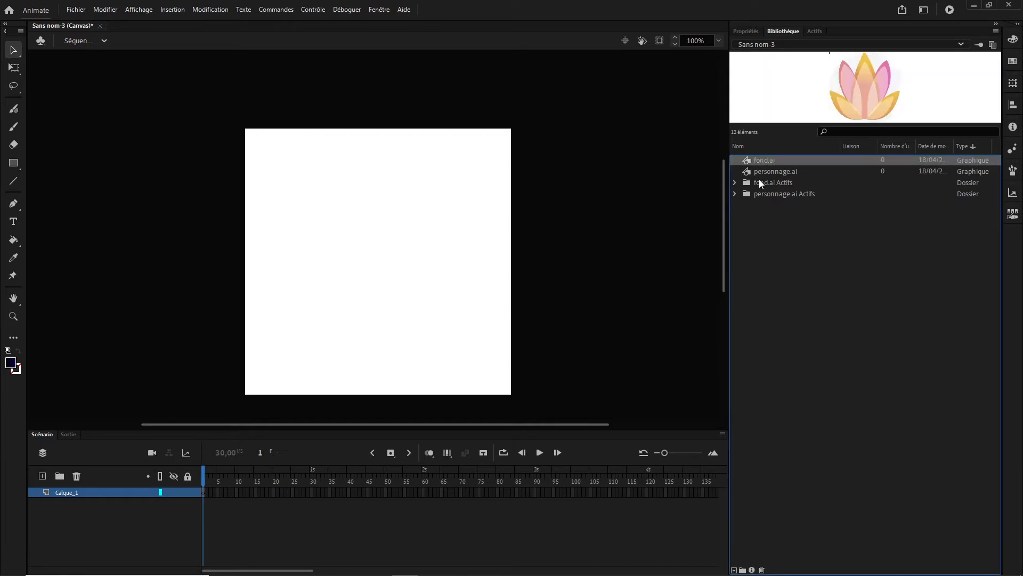
left_click(769, 173)
left_click(767, 161)
double_click(72, 493)
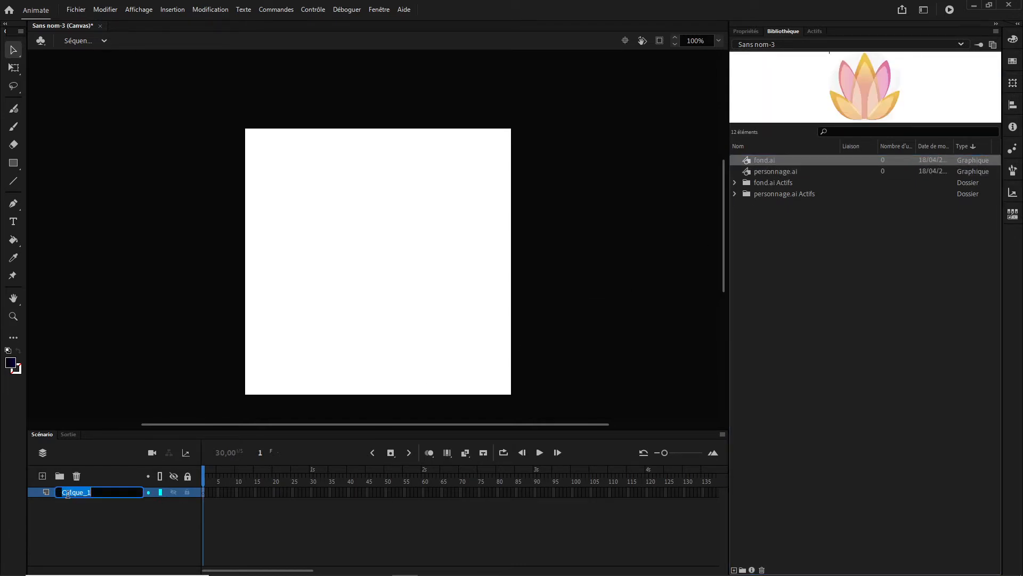
type("Fond")
key("Return")
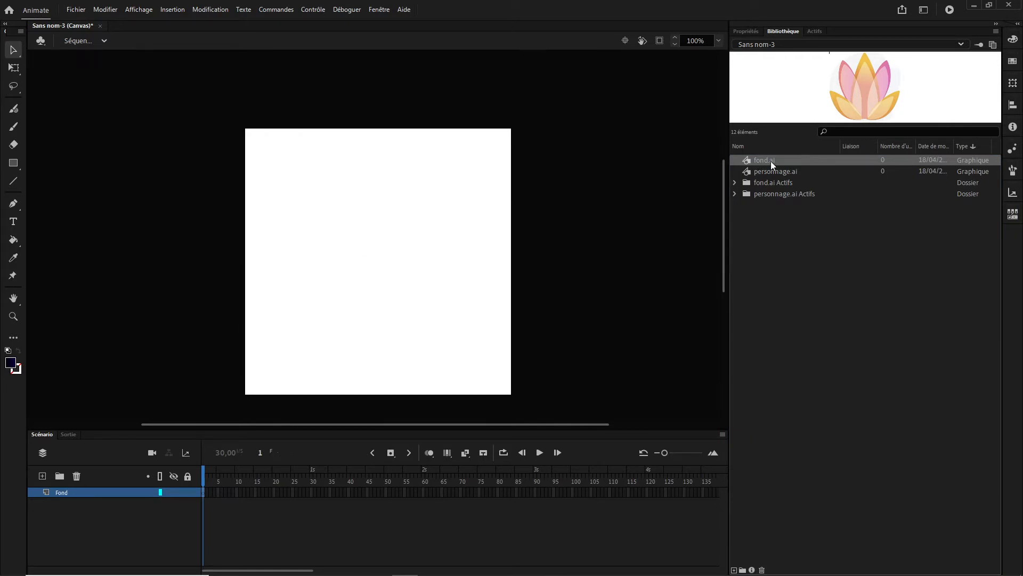
left_click_drag(771, 161, 365, 291)
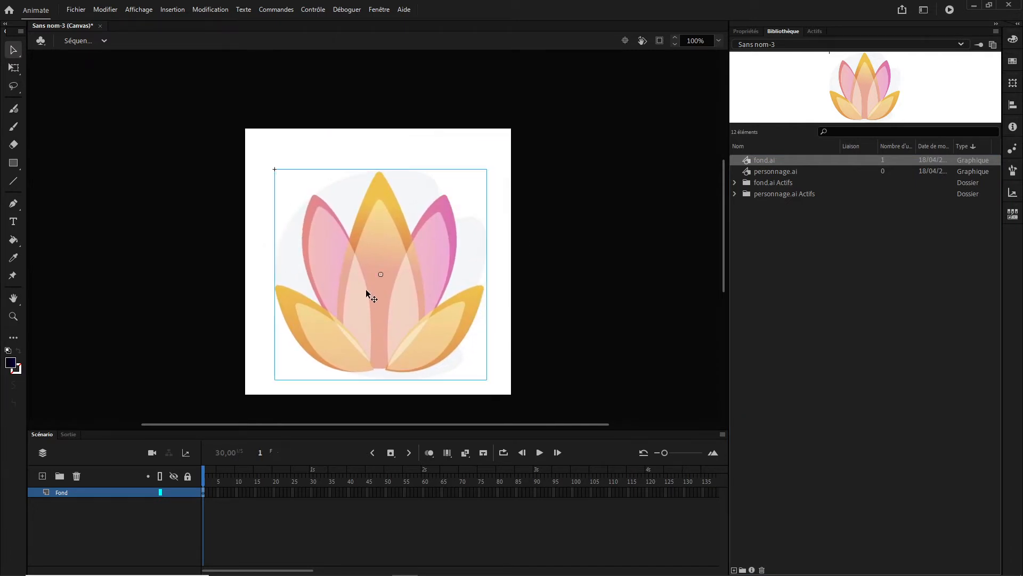
Add a layer named personnage and place the personnage.ai graphic over the lower middle of the lotus.
left_click(42, 478)
double_click(68, 491)
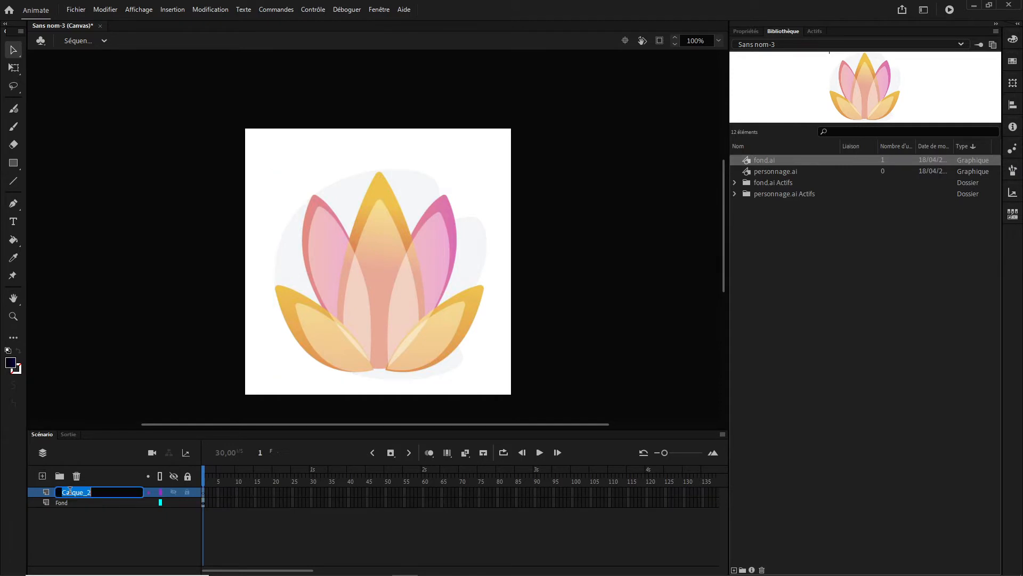
type("personnage")
key("Return")
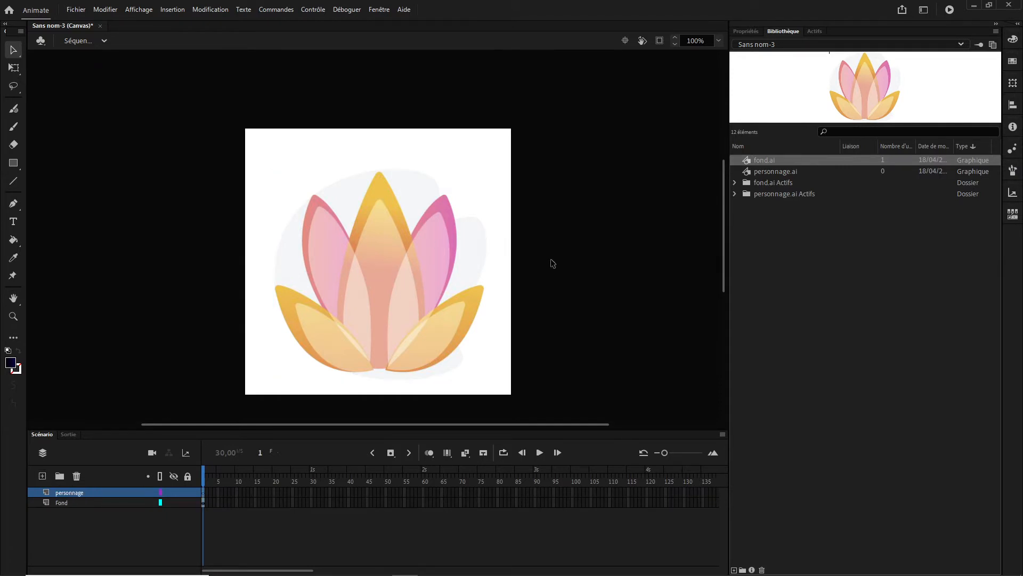
left_click(776, 172)
left_click_drag(778, 171, 383, 331)
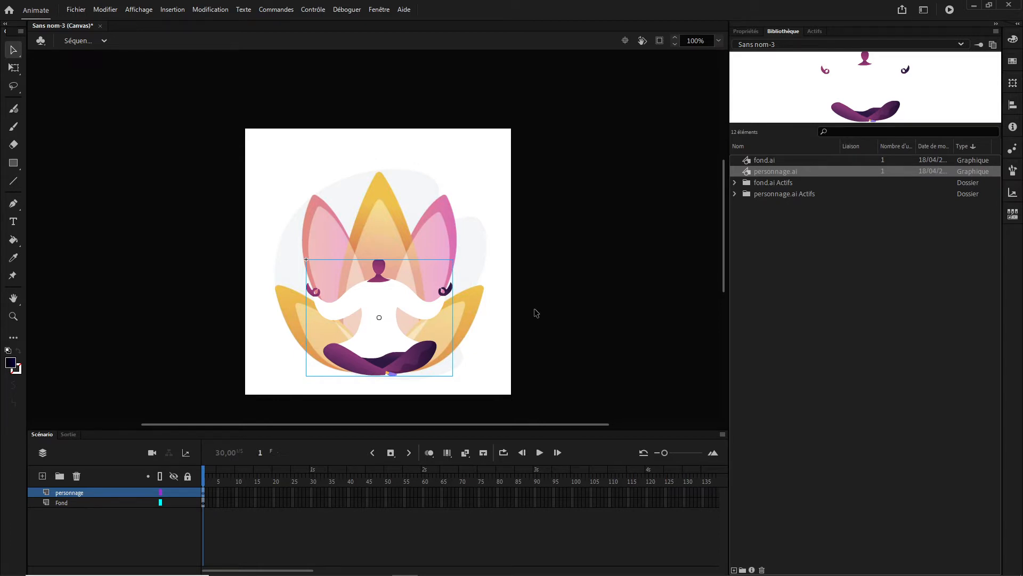
Add a layer named cheveux and move it between the personnage and Fond layers.
left_click(43, 476)
double_click(76, 493)
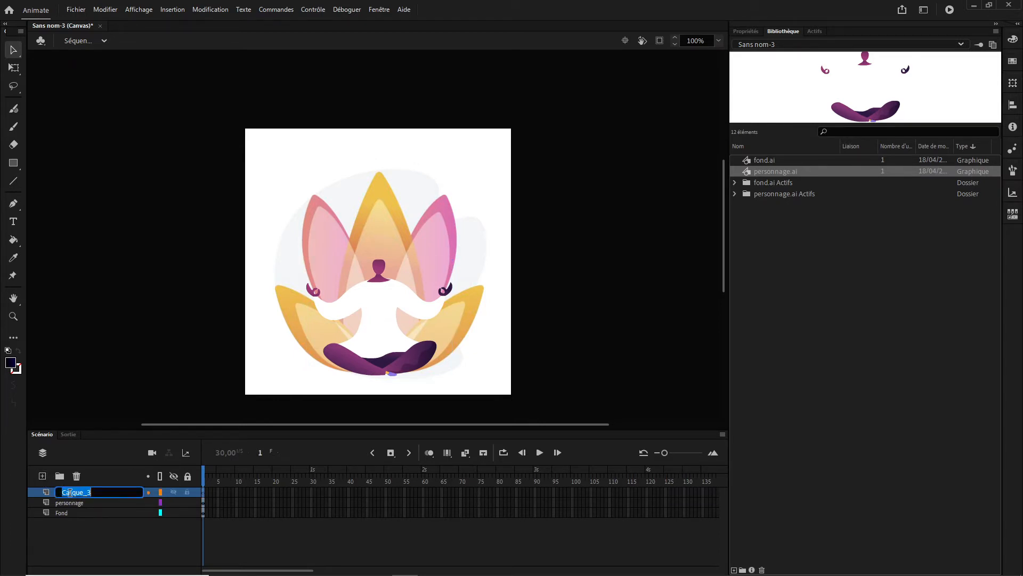
type("cheveux")
key("Return")
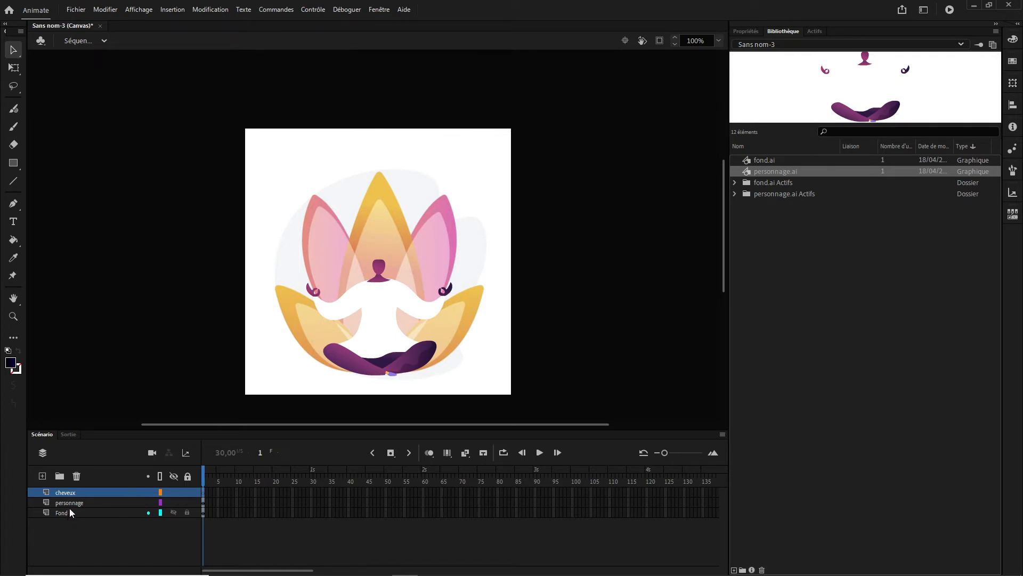
left_click_drag(75, 494, 72, 507)
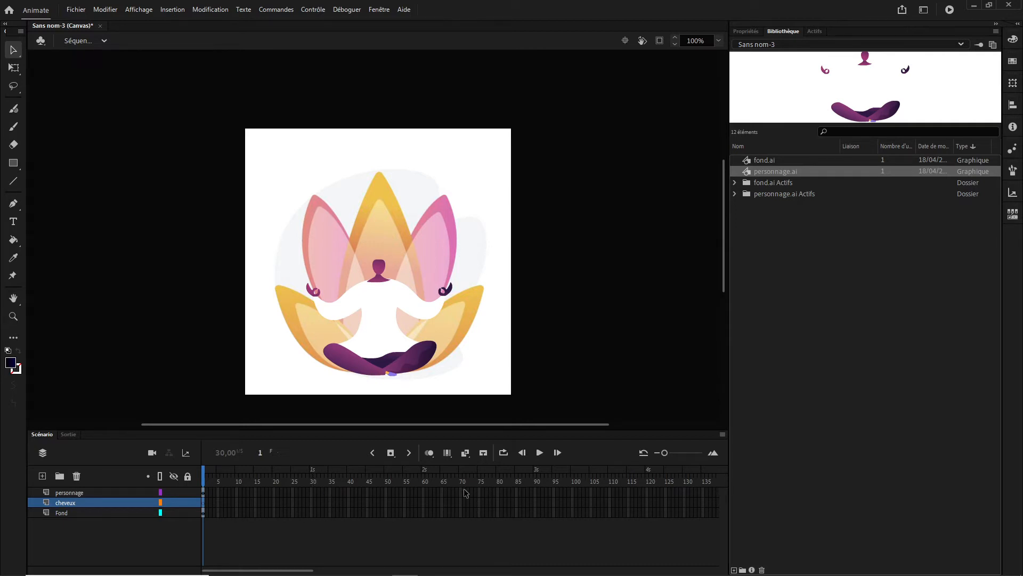
Extend the Fond layer to frame 90 by inserting a frame, and scrub the timeline to check it.
right_click(536, 513)
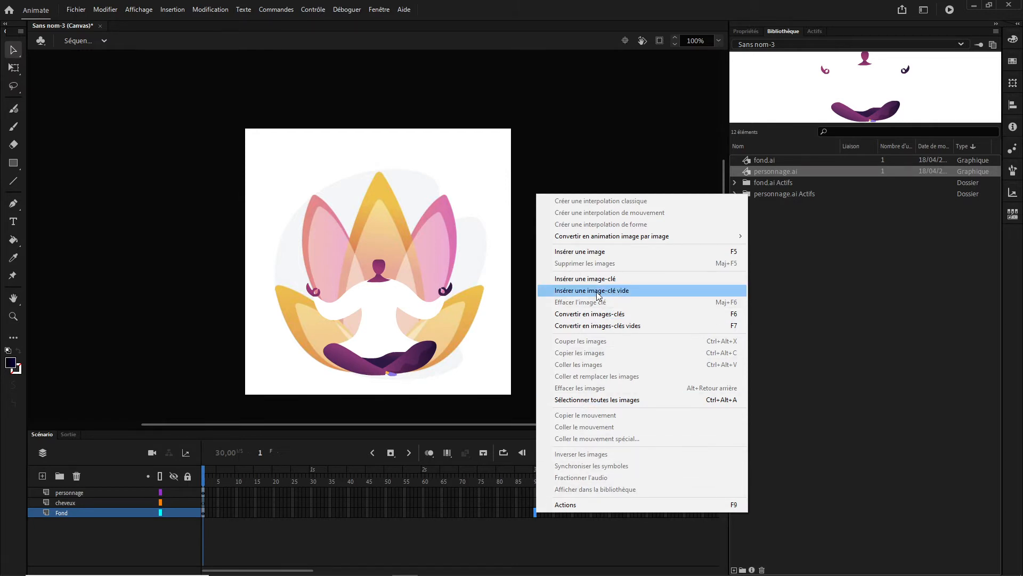
left_click(607, 251)
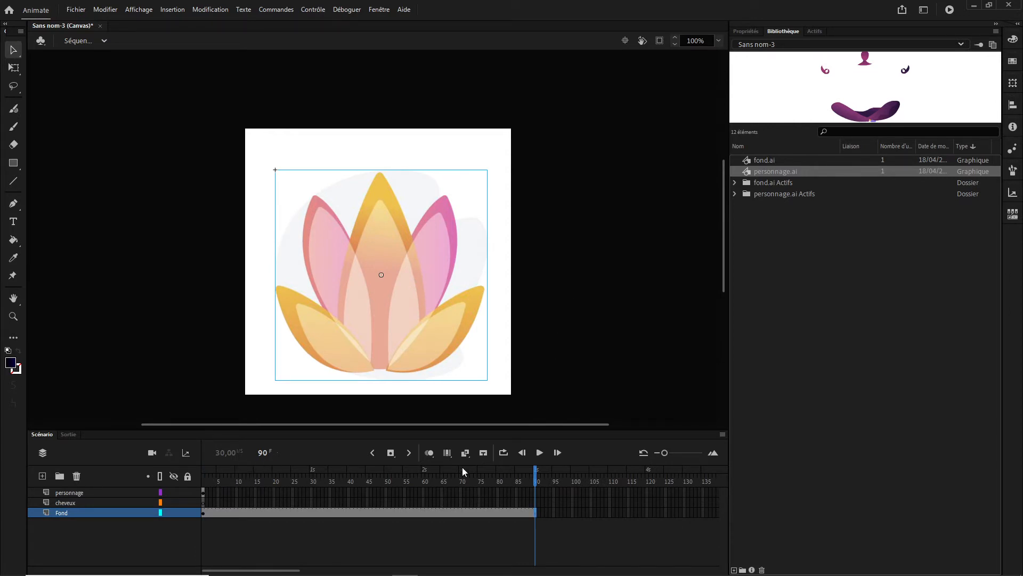
left_click(204, 481)
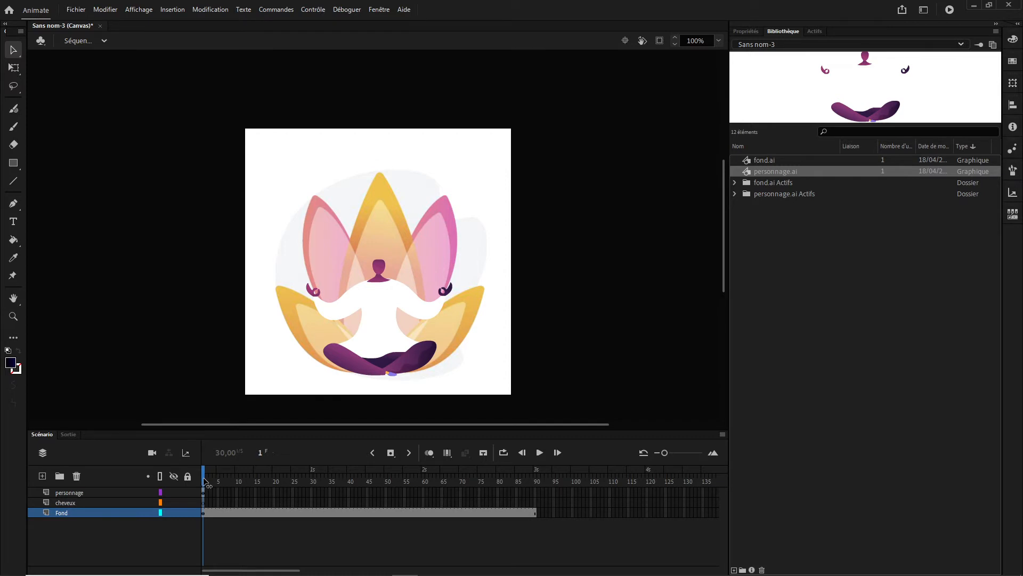
left_click_drag(204, 482, 535, 482)
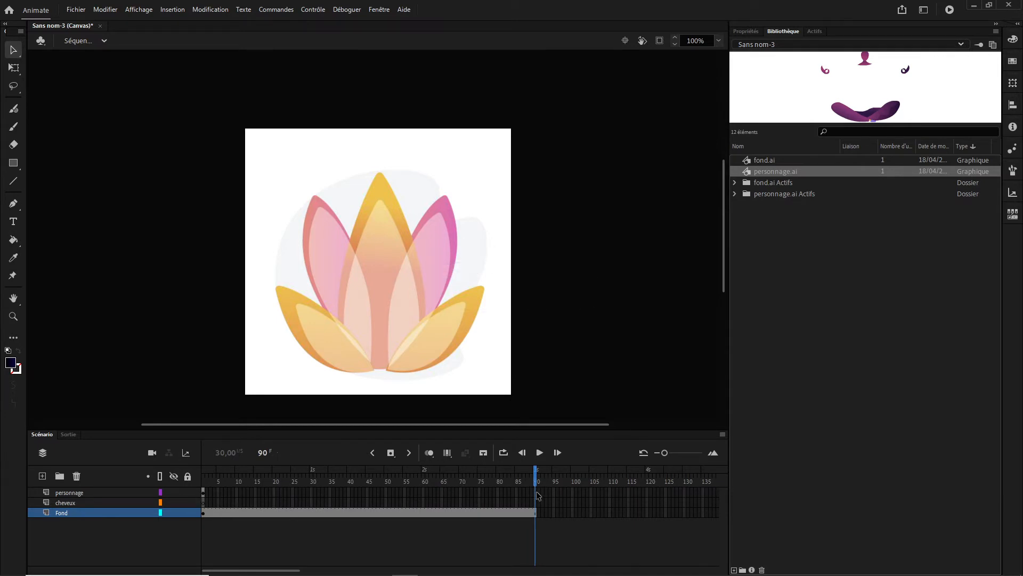
Insert a frame at frame 90 of the personnage layer and scrub through the timeline.
left_click(536, 492)
right_click(537, 492)
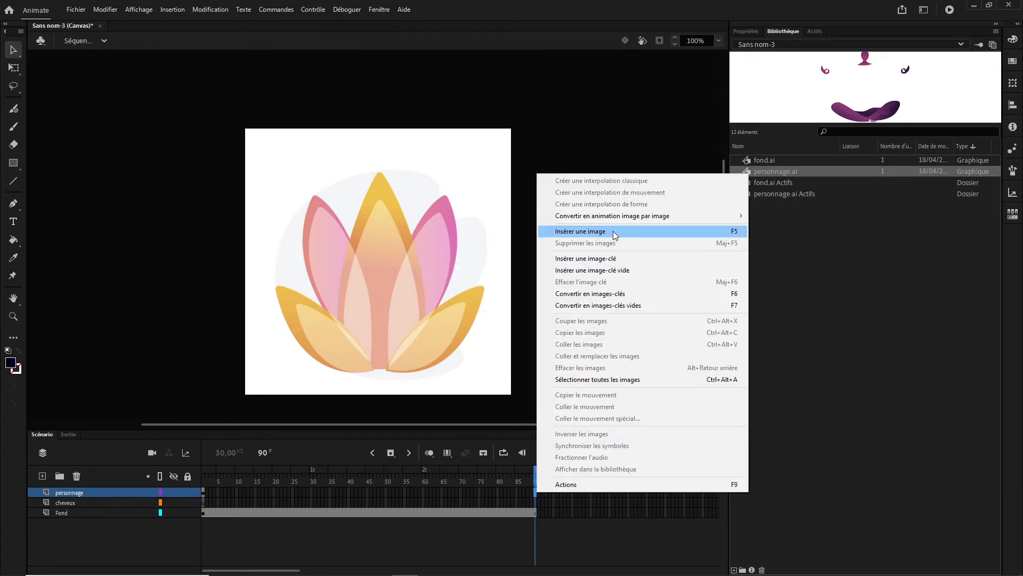
left_click(617, 235)
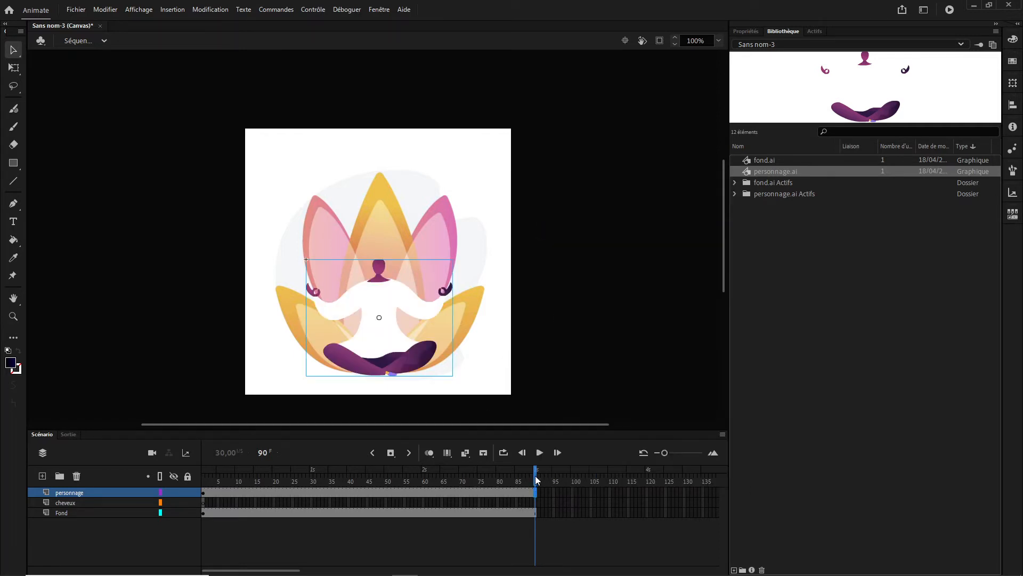
left_click(220, 476)
left_click_drag(209, 479, 355, 485)
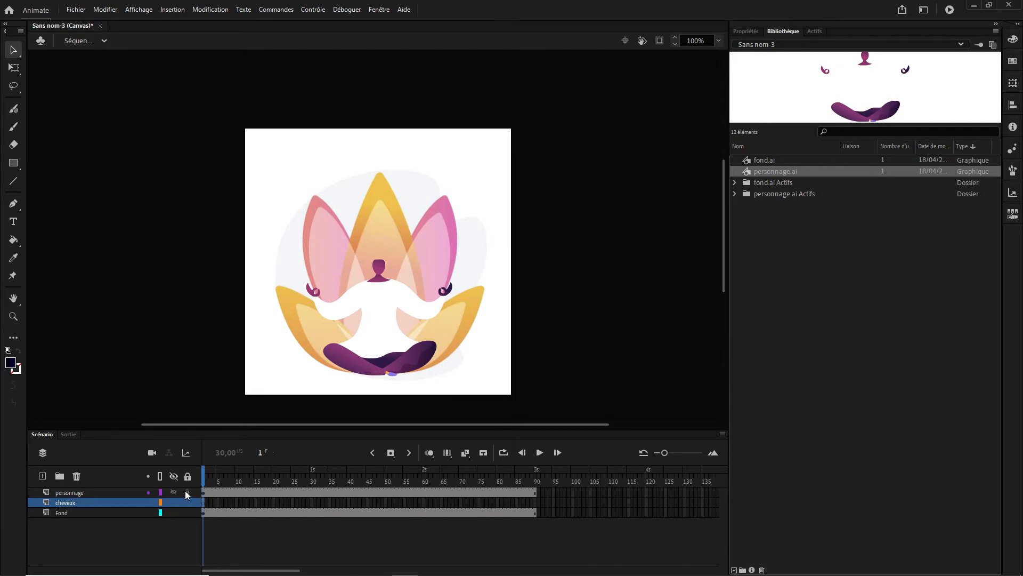
With the Pen tool, draw a closed triangle on the cheveux layer from the character's head to two points above the stage.
left_click(14, 206)
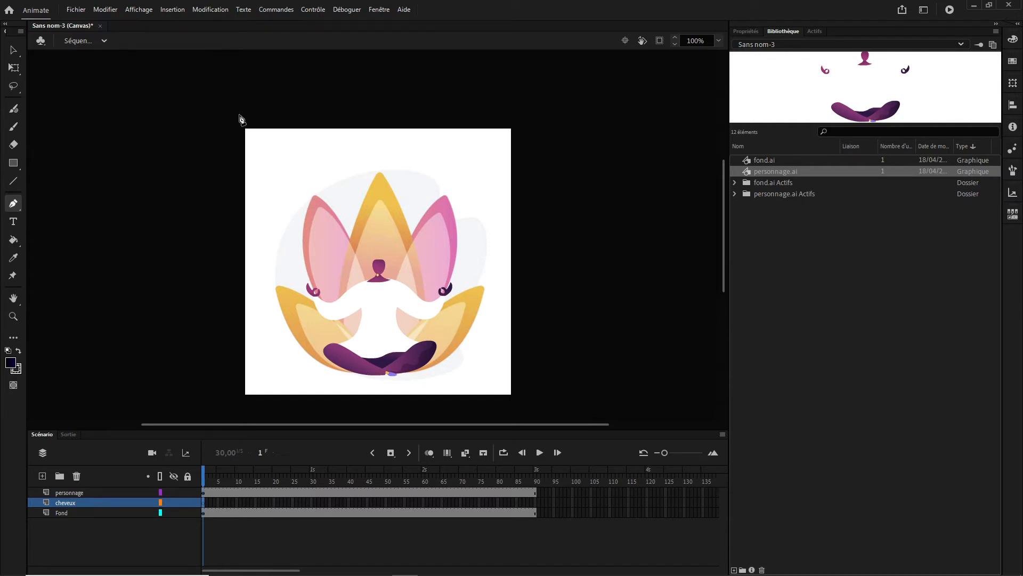
left_click(268, 107)
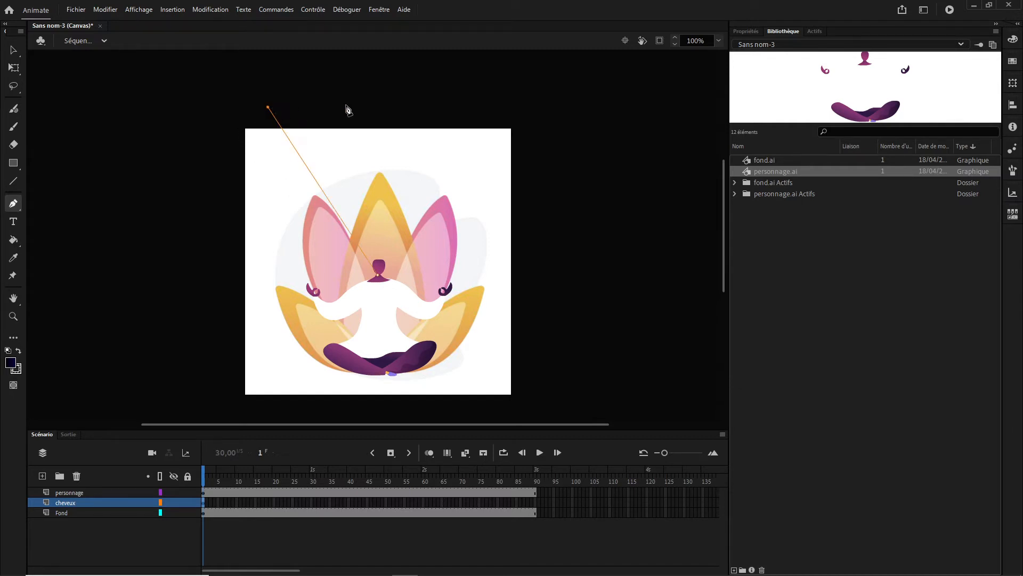
left_click(500, 103)
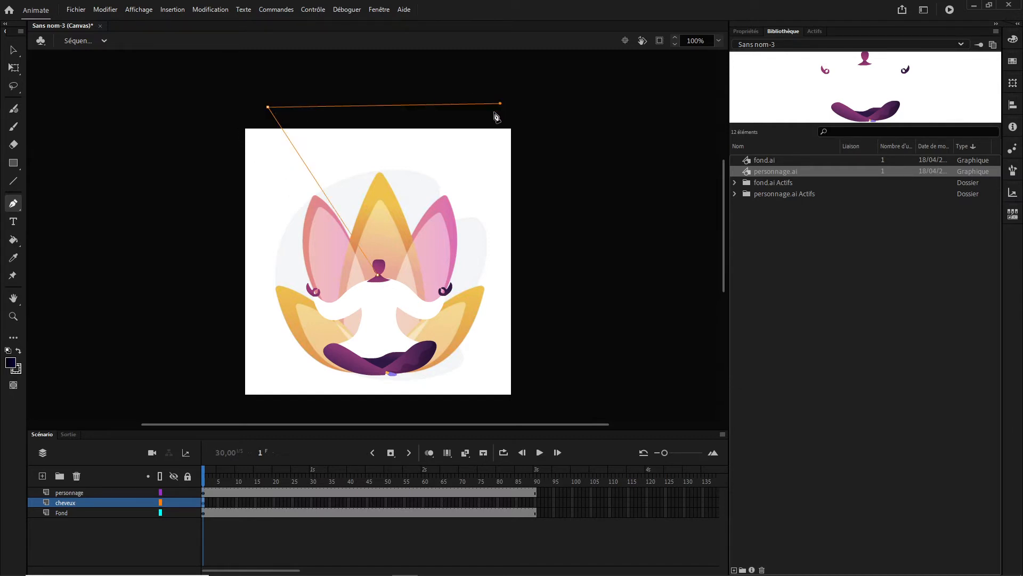
left_click(379, 278)
Use a linear gradient as the fill colour and set its starting stop to dark blue 08001B.
left_click(1013, 41)
left_click(1014, 43)
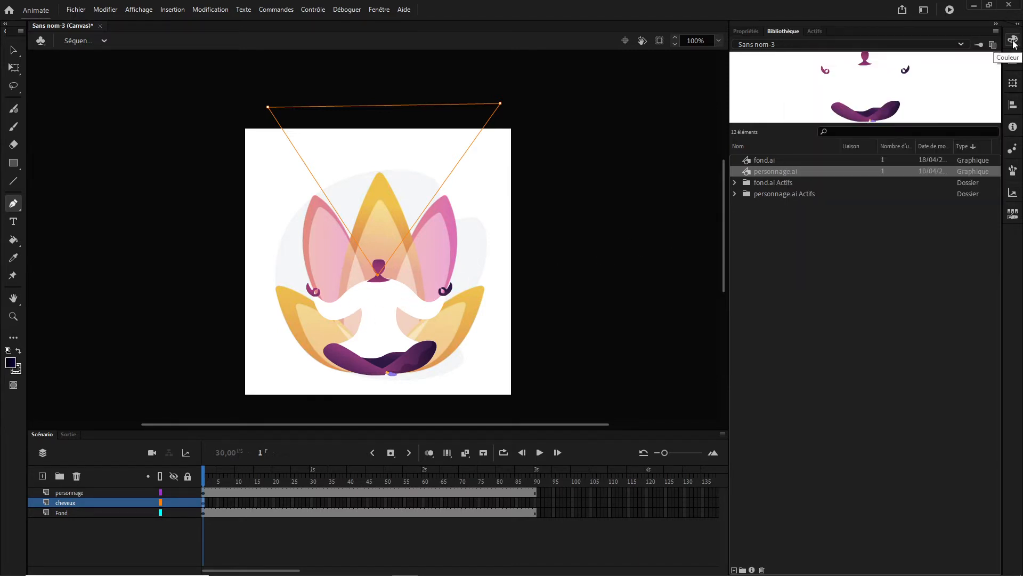
left_click(1014, 43)
left_click(895, 56)
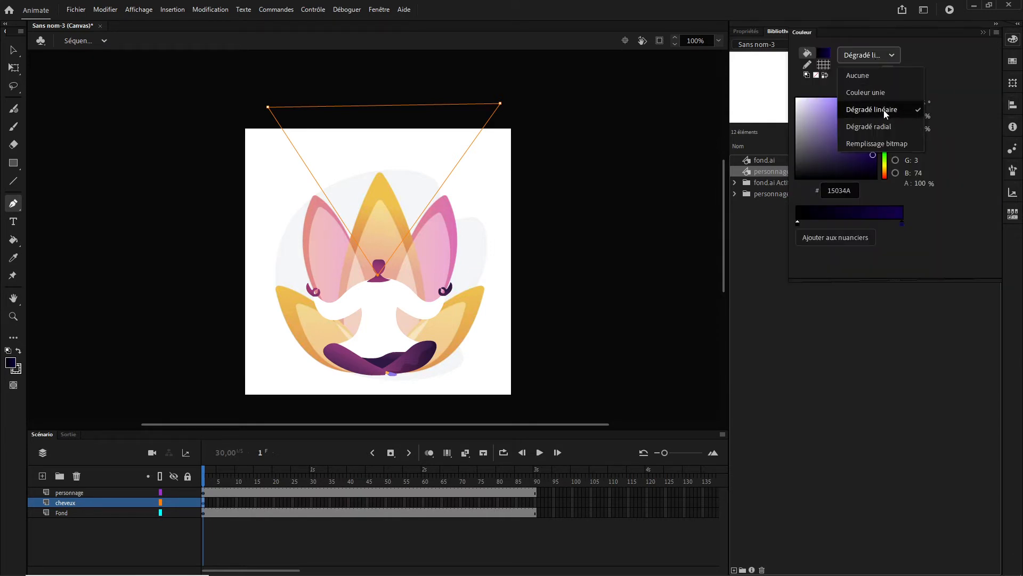
left_click(883, 57)
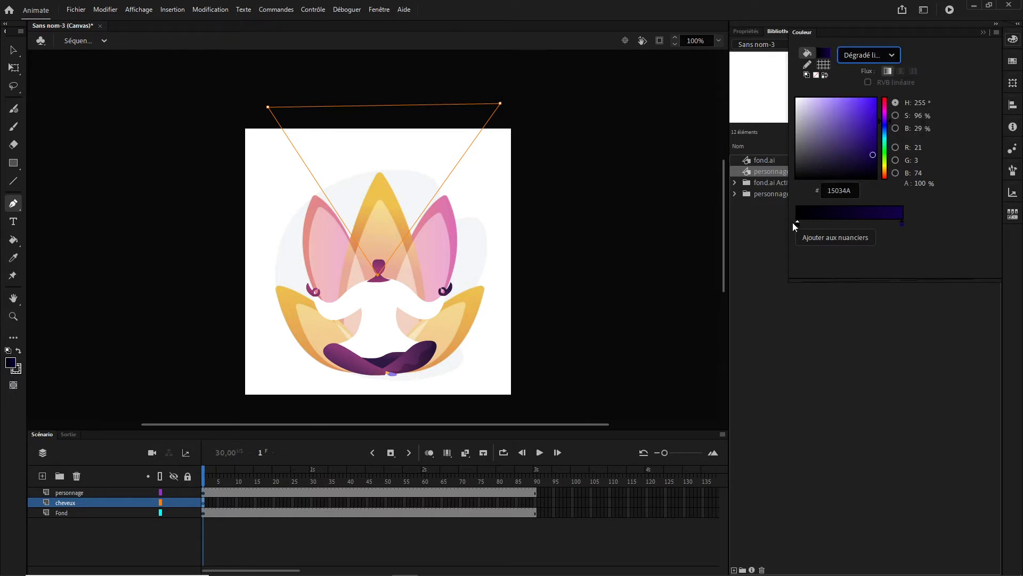
left_click(798, 223)
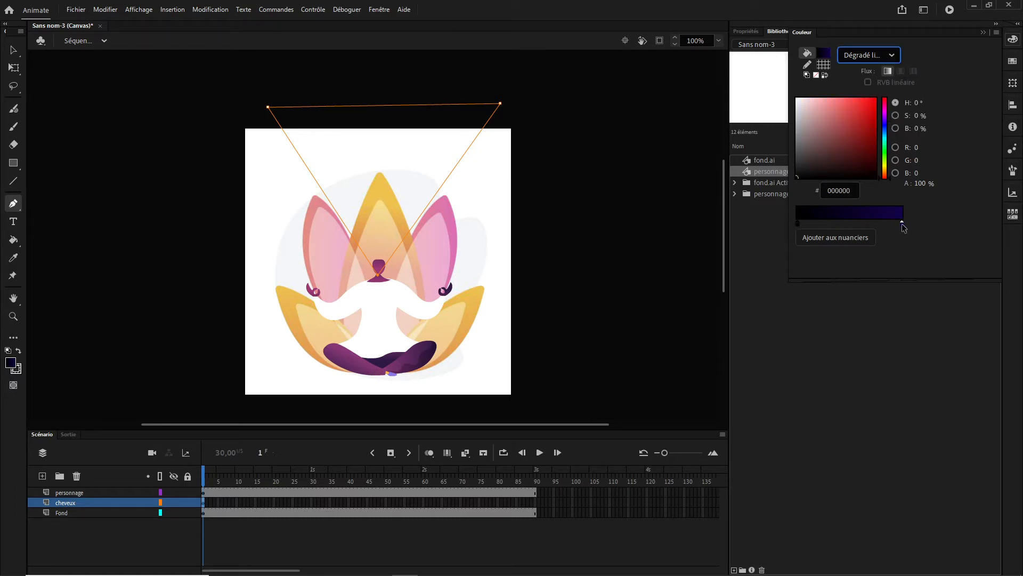
left_click(902, 223)
left_click(798, 223)
left_click(886, 120)
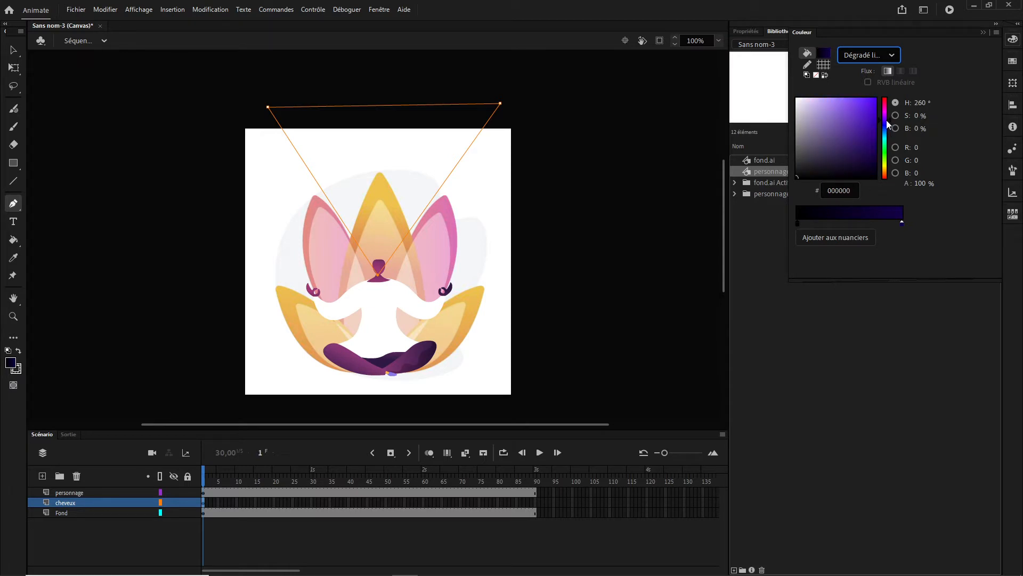
left_click_drag(866, 143, 877, 170)
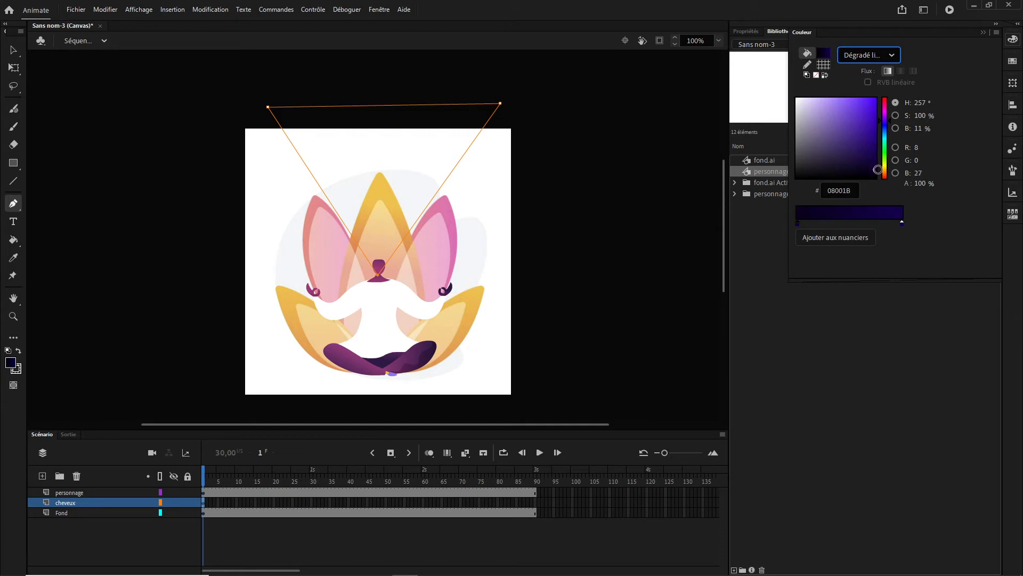
Set the gradient's end stop to magenta AF0599 and add the gradient to the swatches.
left_click(902, 224)
left_click(855, 133)
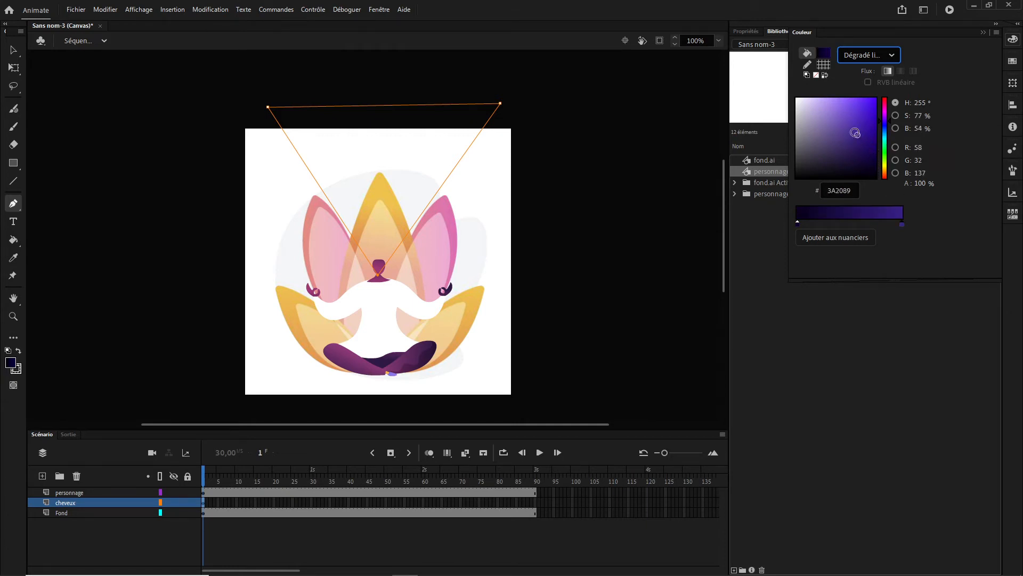
left_click_drag(855, 133, 873, 123)
left_click(862, 108)
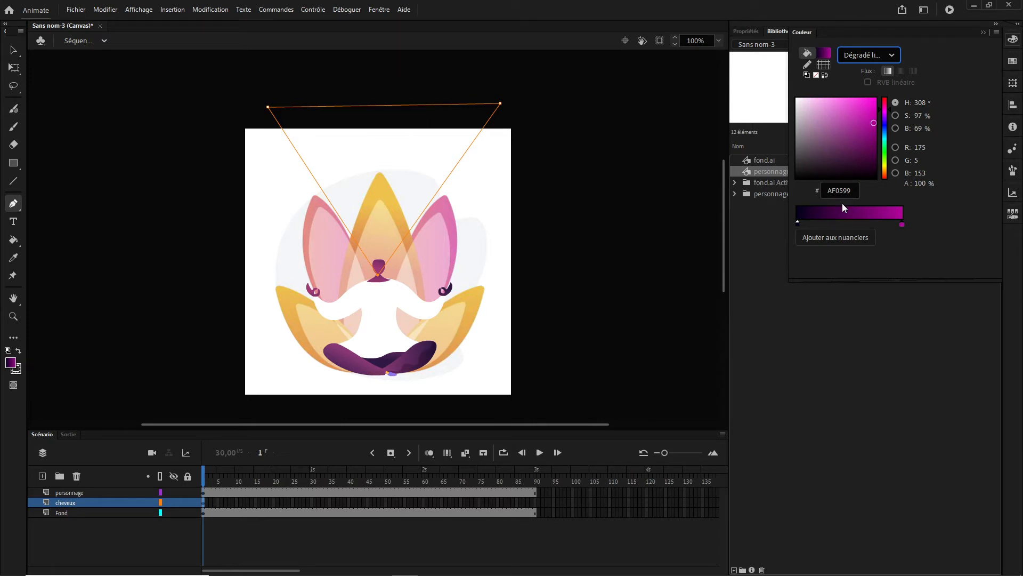
left_click(826, 239)
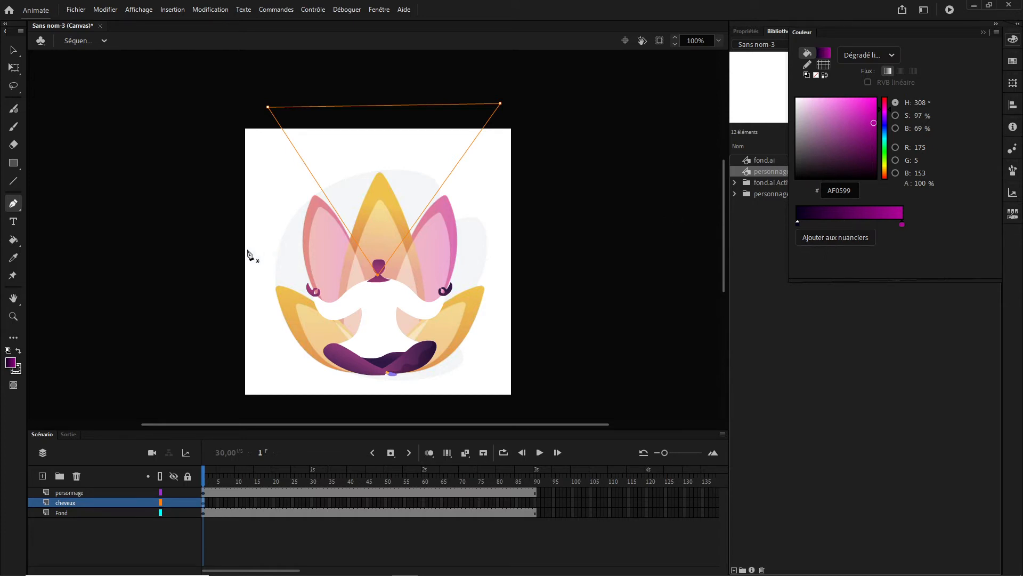
Fill the triangle on the cheveux layer with the dark blue to magenta gradient and remove its stroke.
left_click(12, 241)
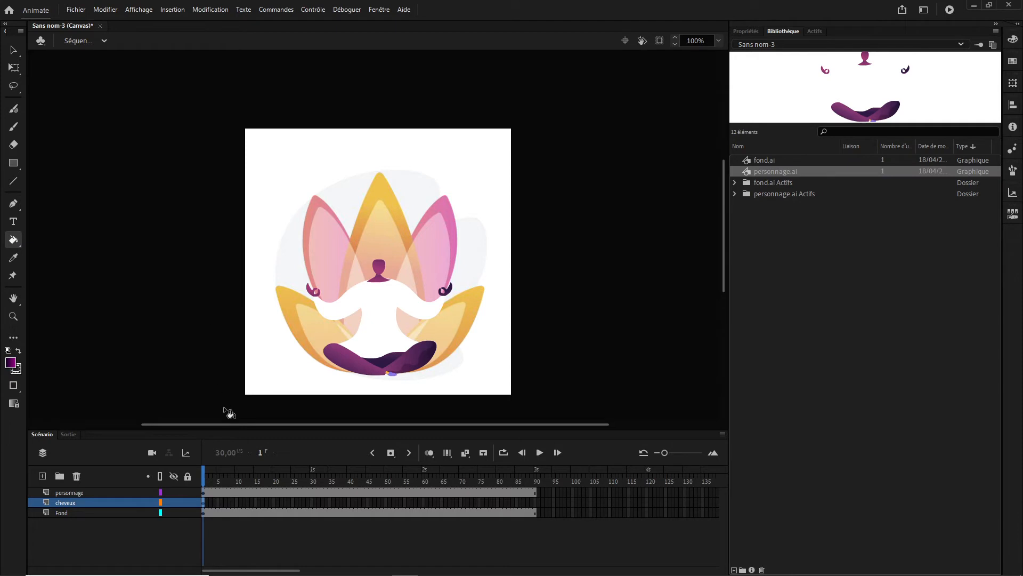
left_click(202, 501)
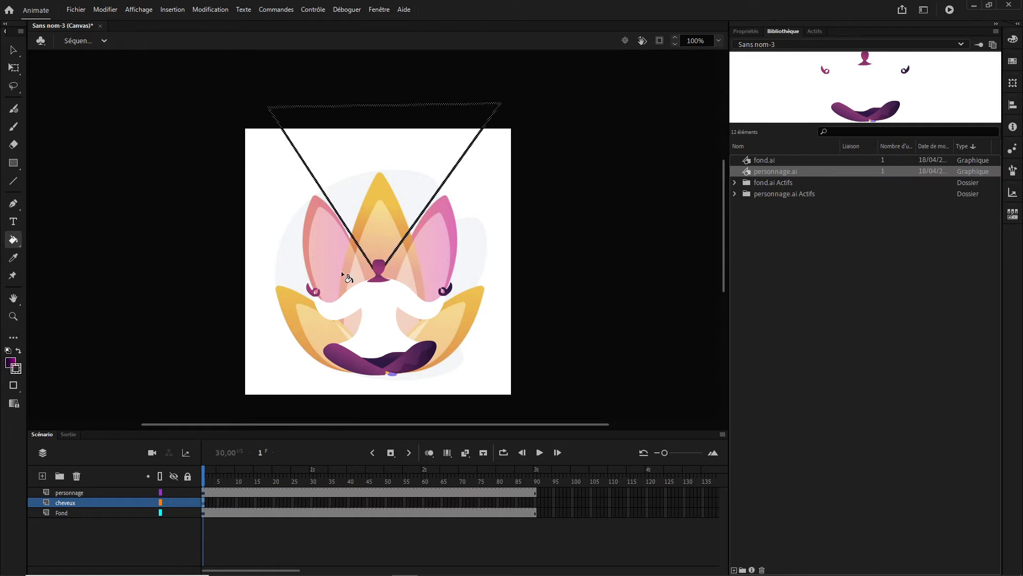
left_click(353, 181)
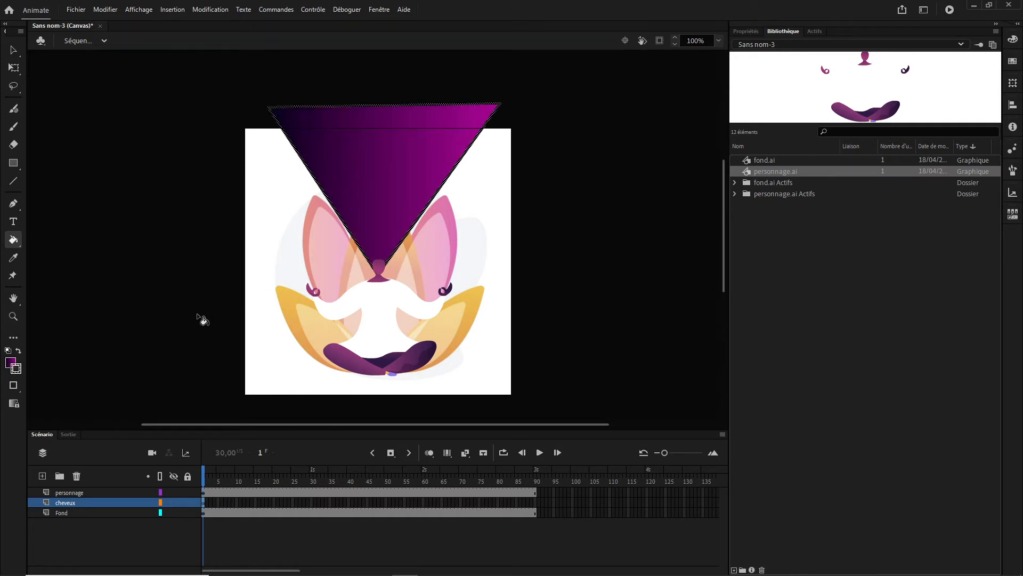
left_click(19, 372)
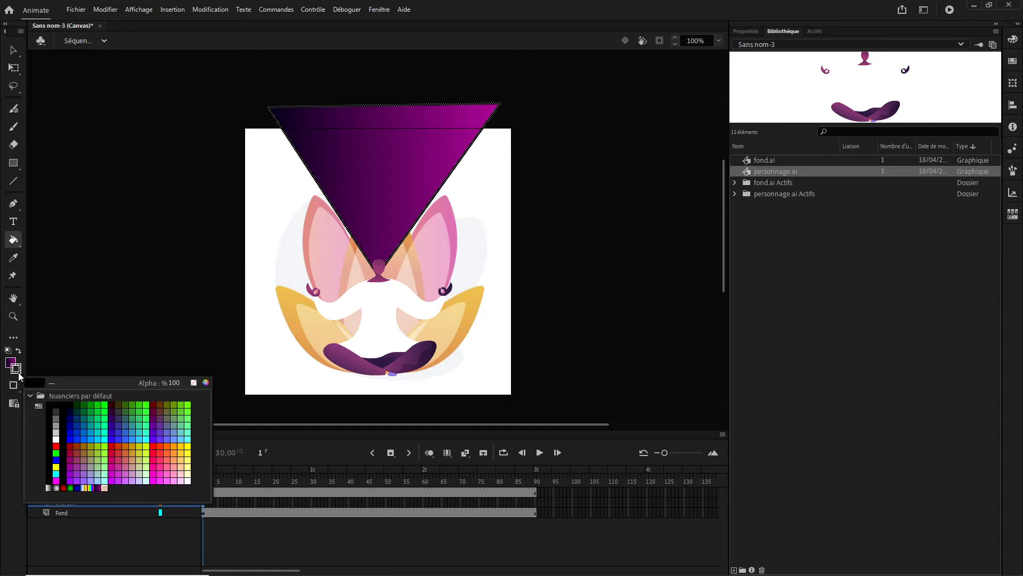
left_click(193, 383)
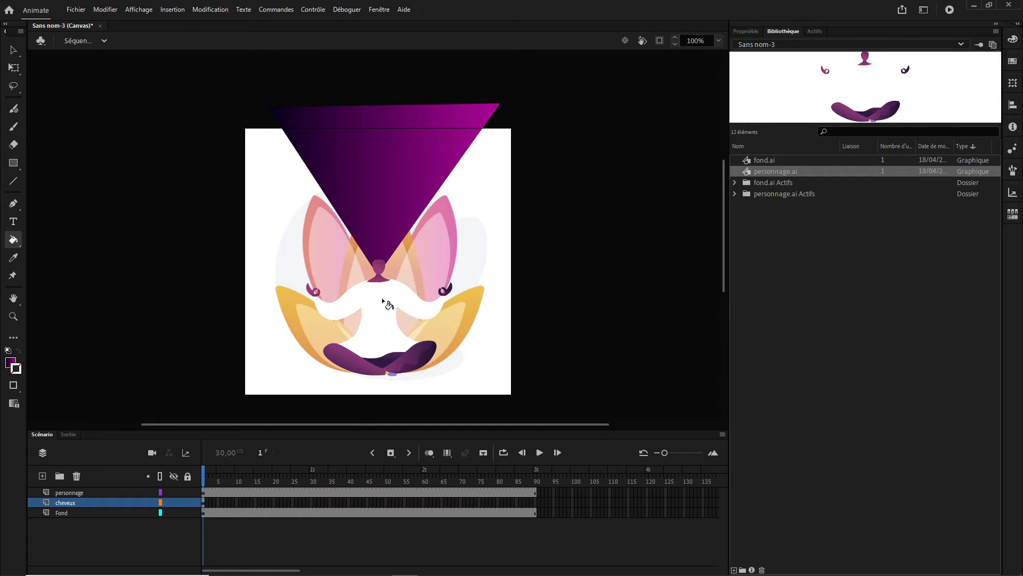
Add eight anchor points along the left edge of the hair triangle, spaced from its upper corner down to the head.
key("ctrl+equal")
key("p")
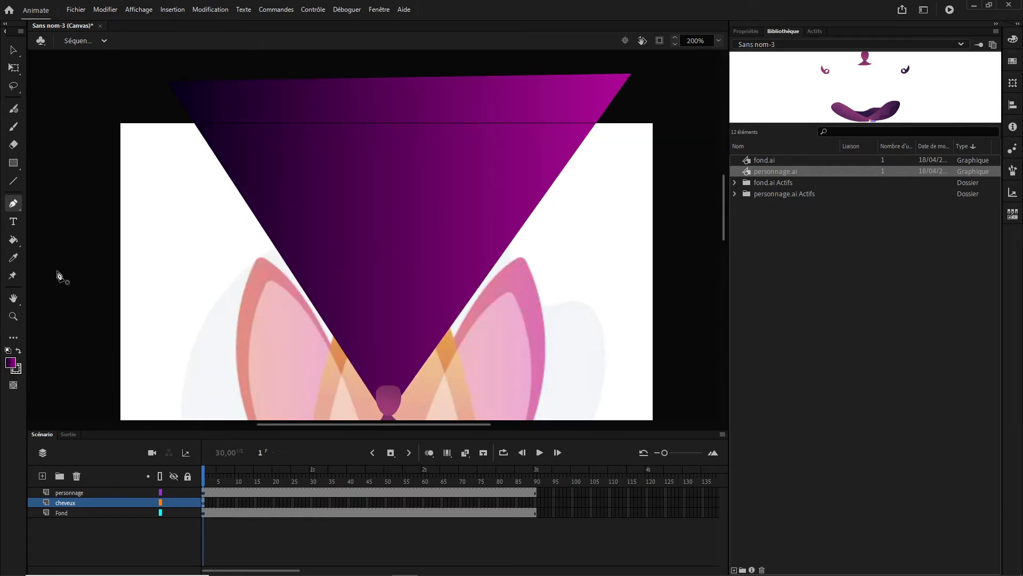
left_click(14, 206)
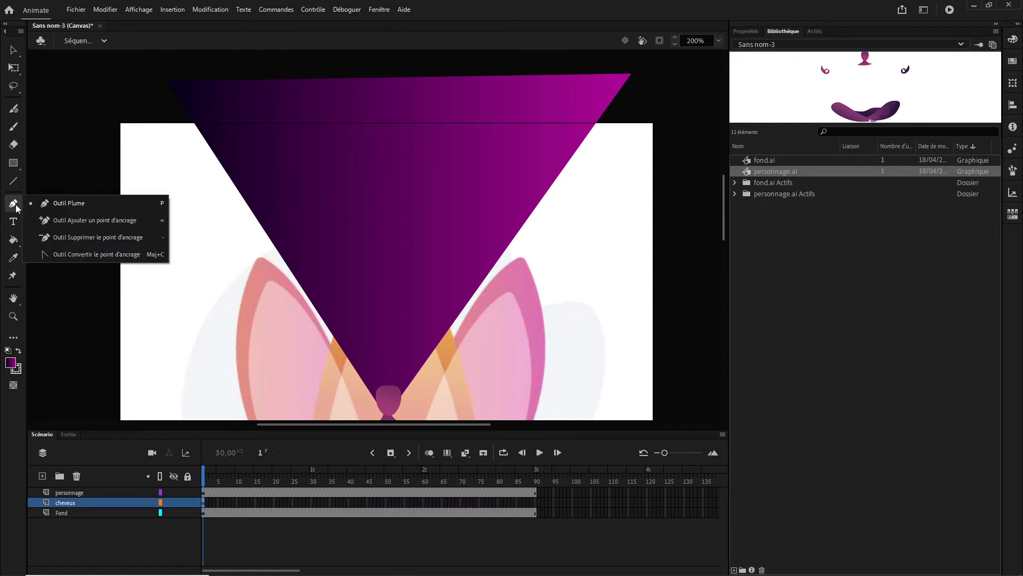
left_click(68, 223)
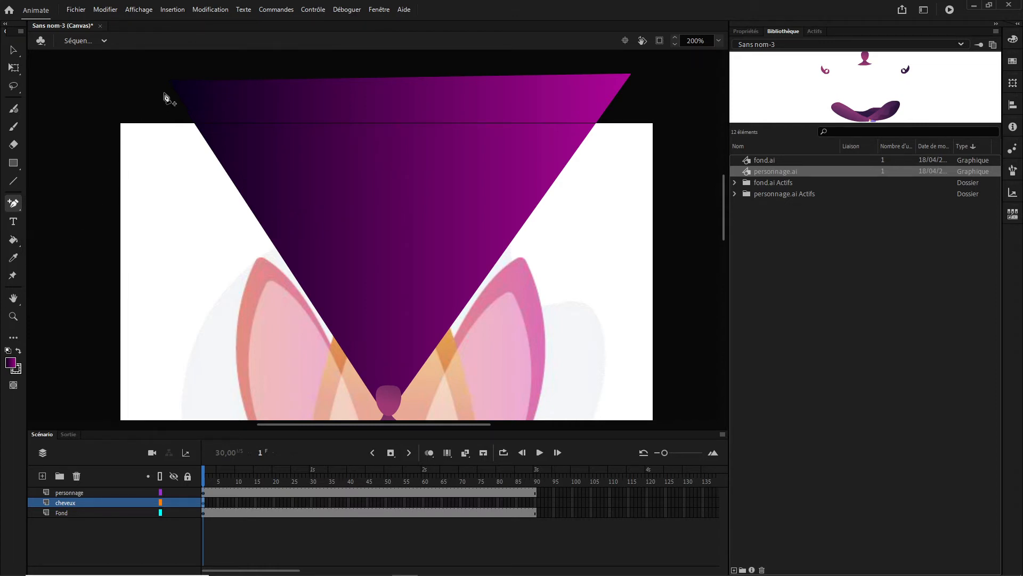
left_click(182, 104)
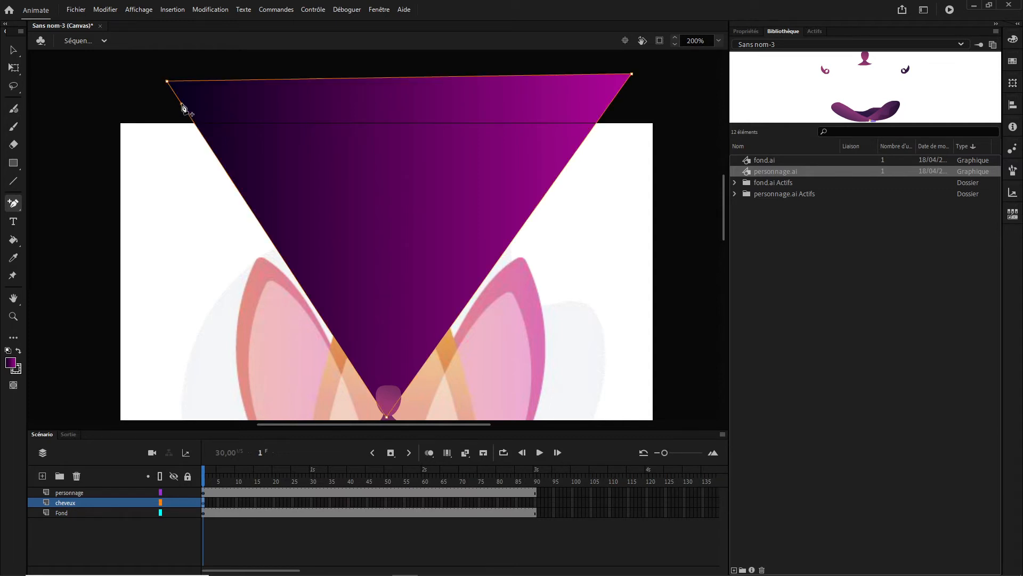
left_click(201, 133)
left_click(220, 161)
left_click(249, 207)
left_click(278, 251)
left_click(307, 296)
left_click(337, 342)
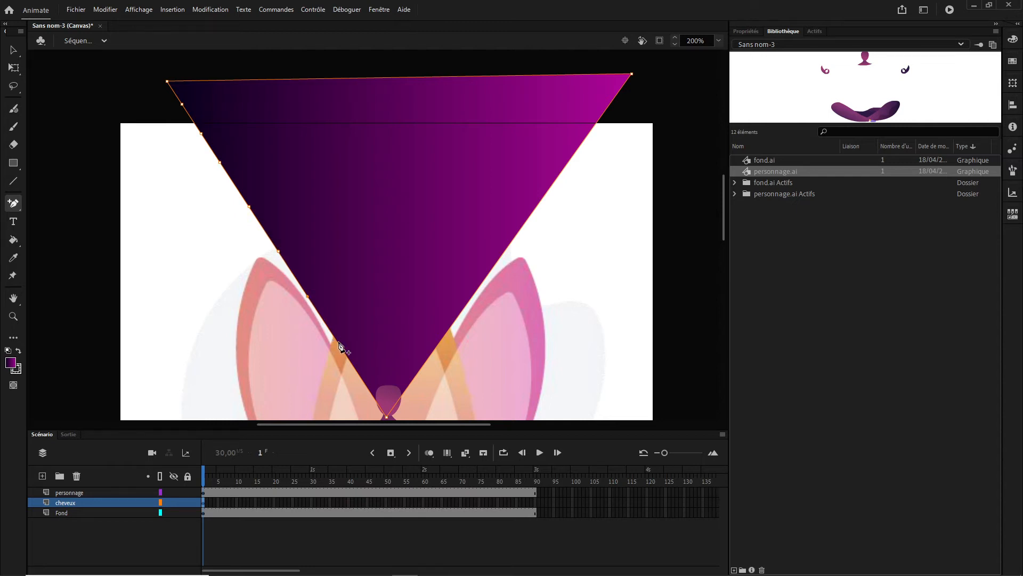
left_click(366, 385)
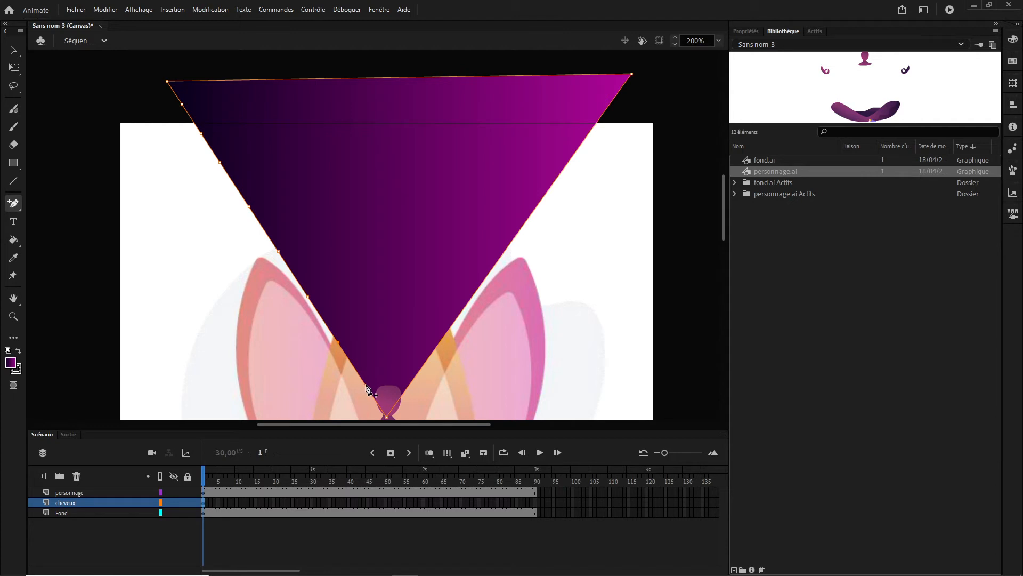
Add eight anchor points along the right edge of the hair triangle, from the head up to its upper corner.
left_click(414, 379)
left_click(447, 333)
left_click(473, 294)
left_click(505, 250)
left_click(533, 211)
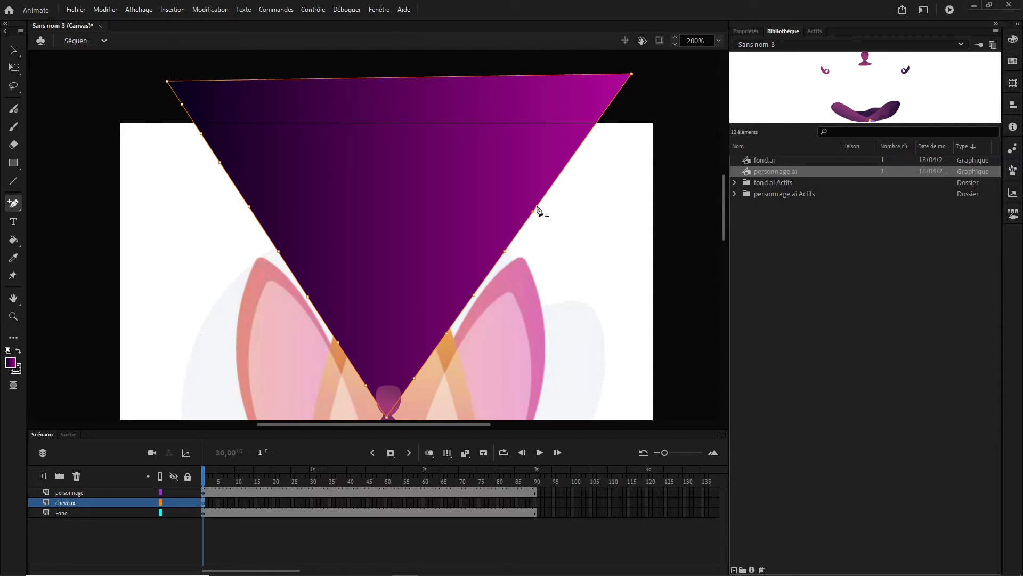
left_click(558, 177)
left_click(590, 134)
left_click(610, 103)
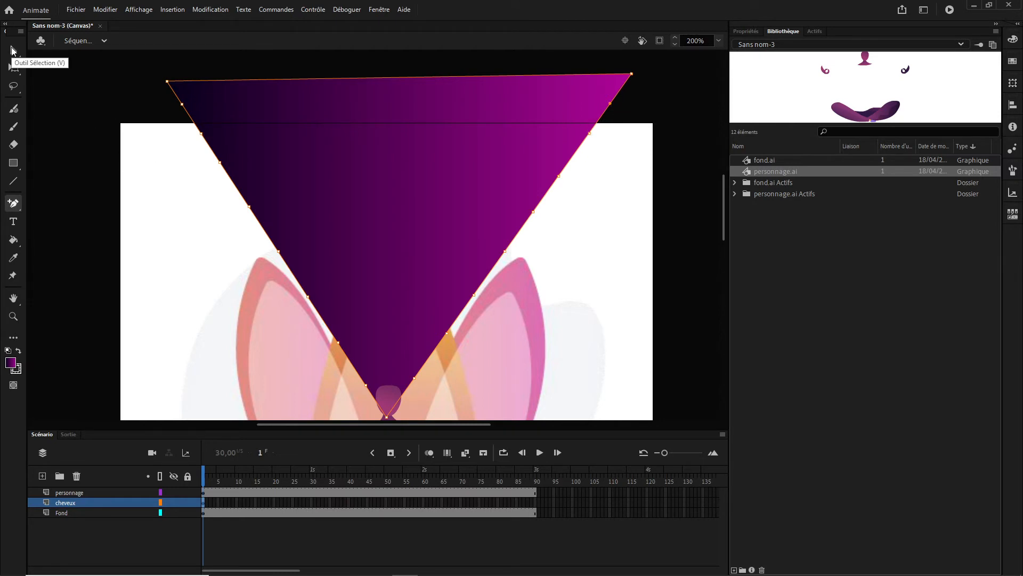
Bend the segments of the hair's left edge alternately inward and outward with the Selection tool to form waves.
left_click(11, 51)
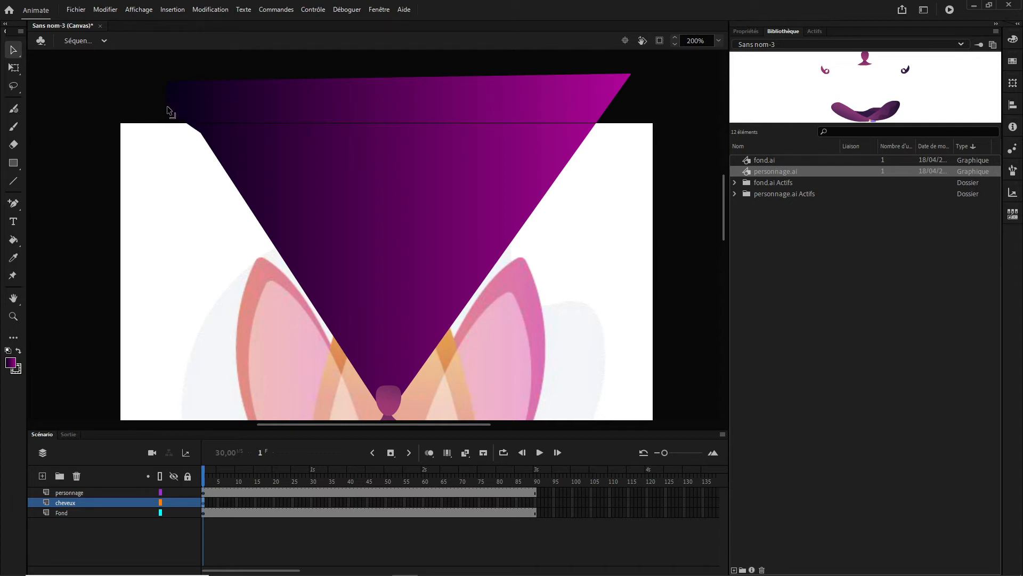
left_click_drag(210, 148, 221, 194)
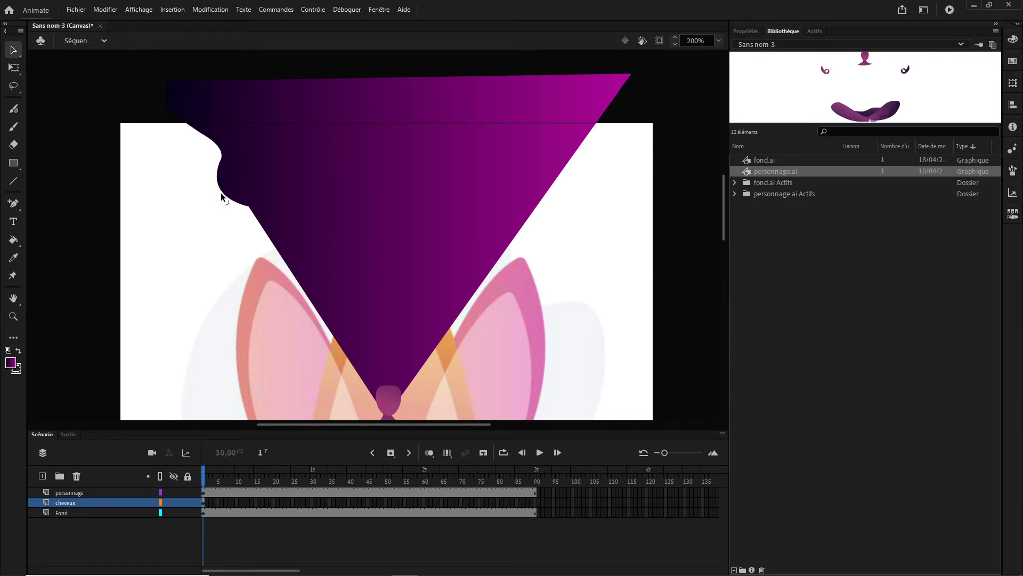
left_click_drag(260, 223, 275, 215)
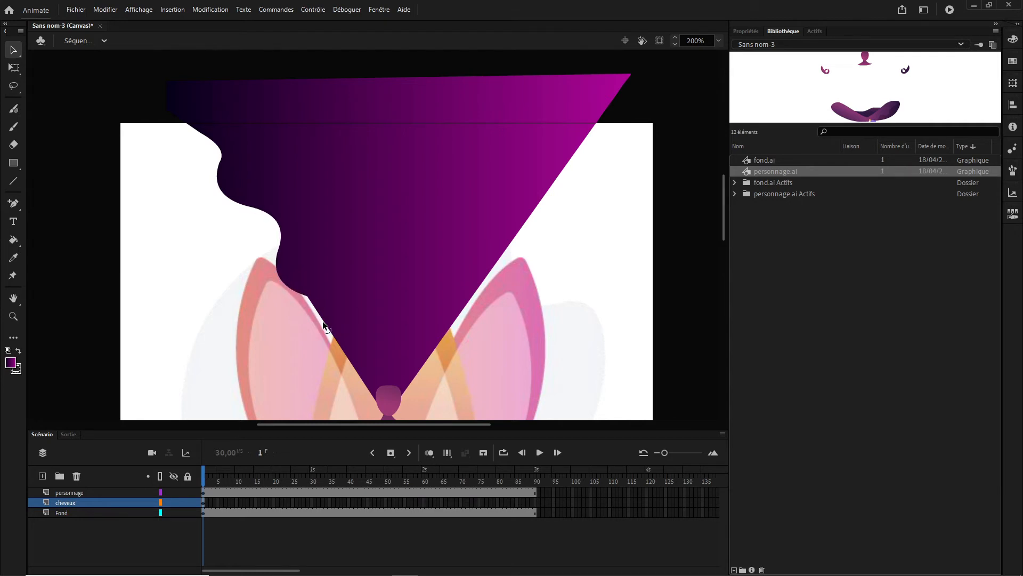
left_click_drag(323, 322, 340, 322)
left_click_drag(351, 367, 345, 373)
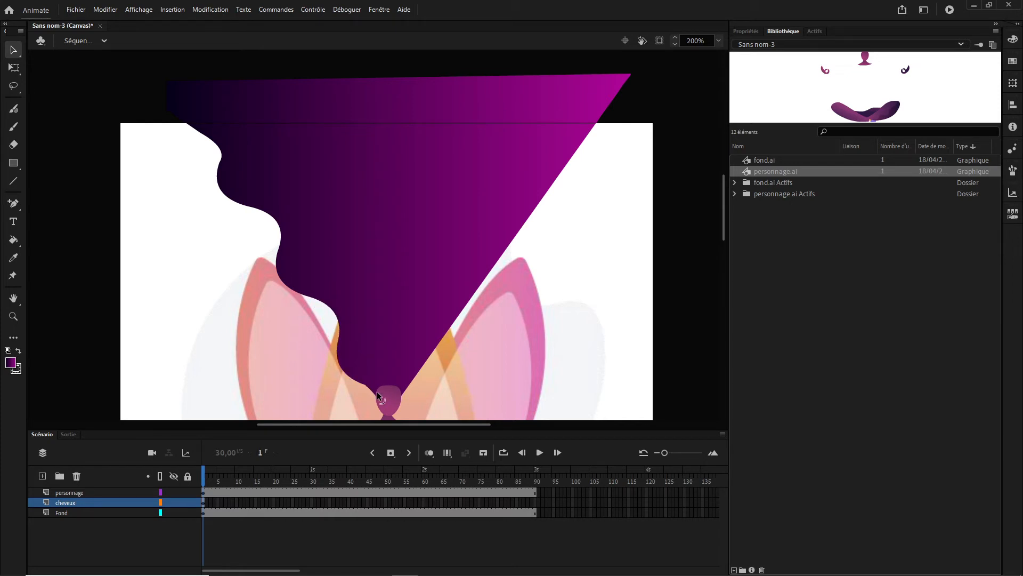
Bend the segments of the hair's right edge into alternating waves from the head up to the upper corner.
left_click(412, 379)
left_click(429, 385)
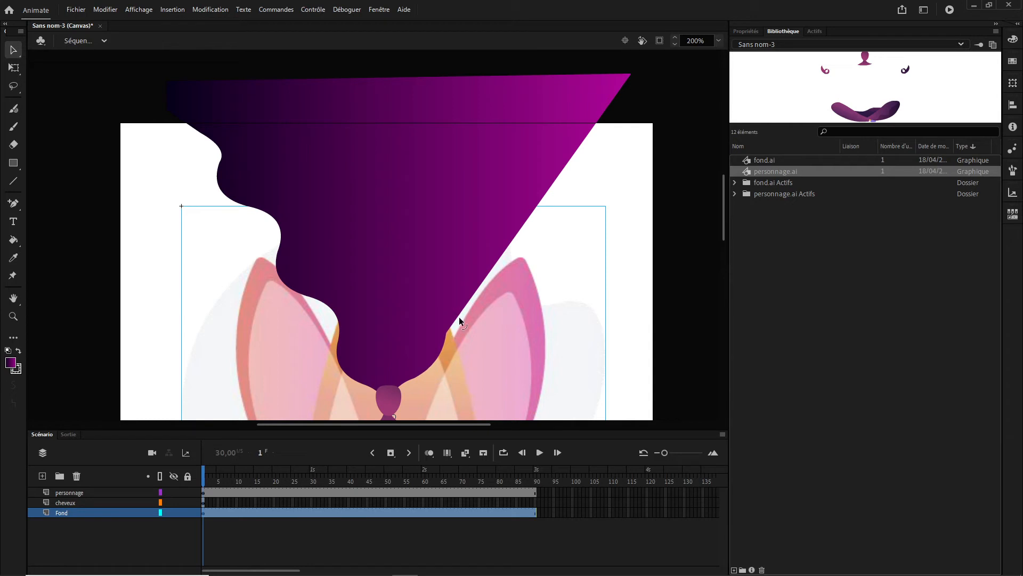
left_click_drag(456, 315, 451, 314)
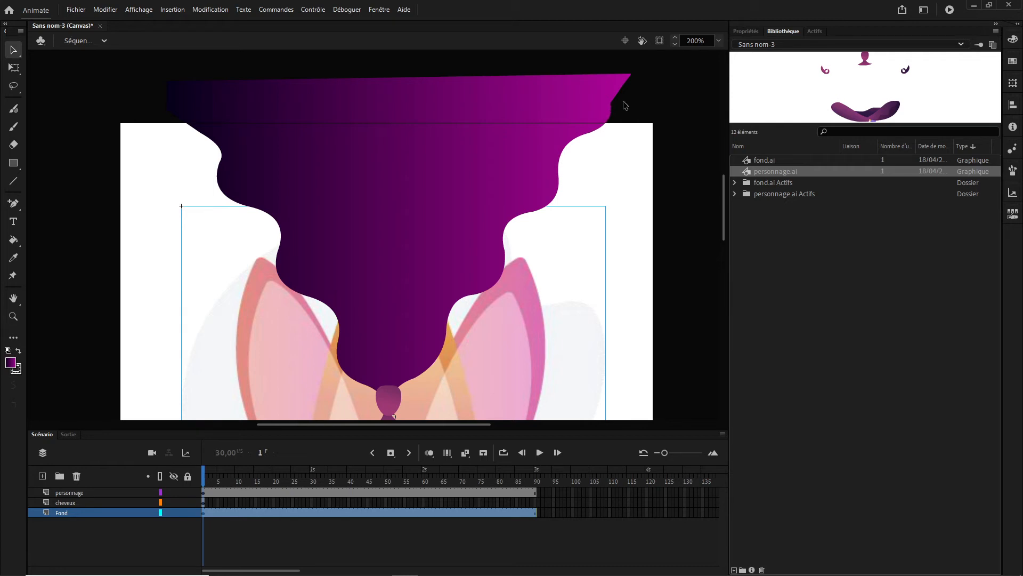
left_click_drag(620, 96, 608, 88)
Insert a keyframe at frame 90 of the cheveux layer.
left_click(203, 502)
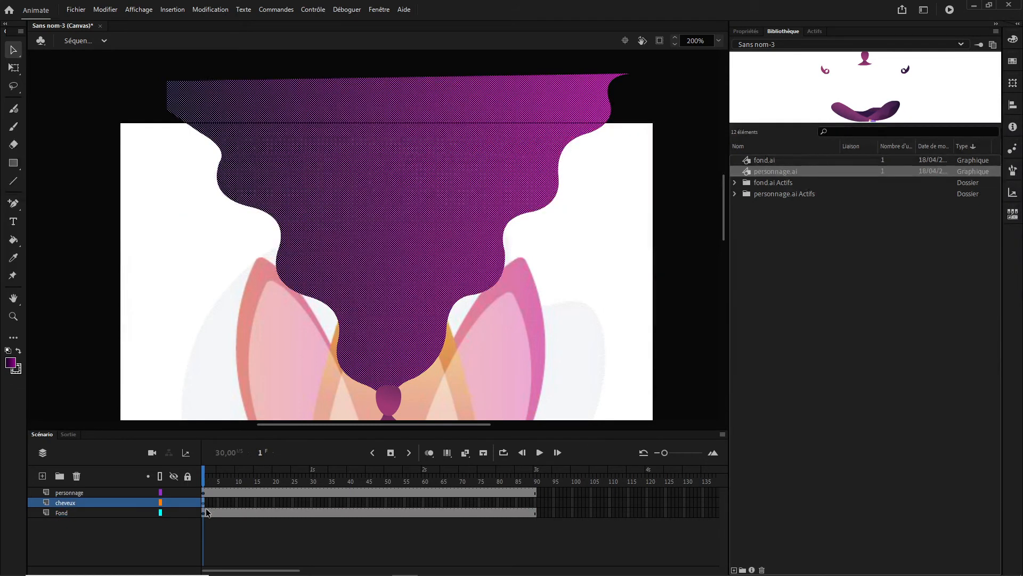
right_click(535, 503)
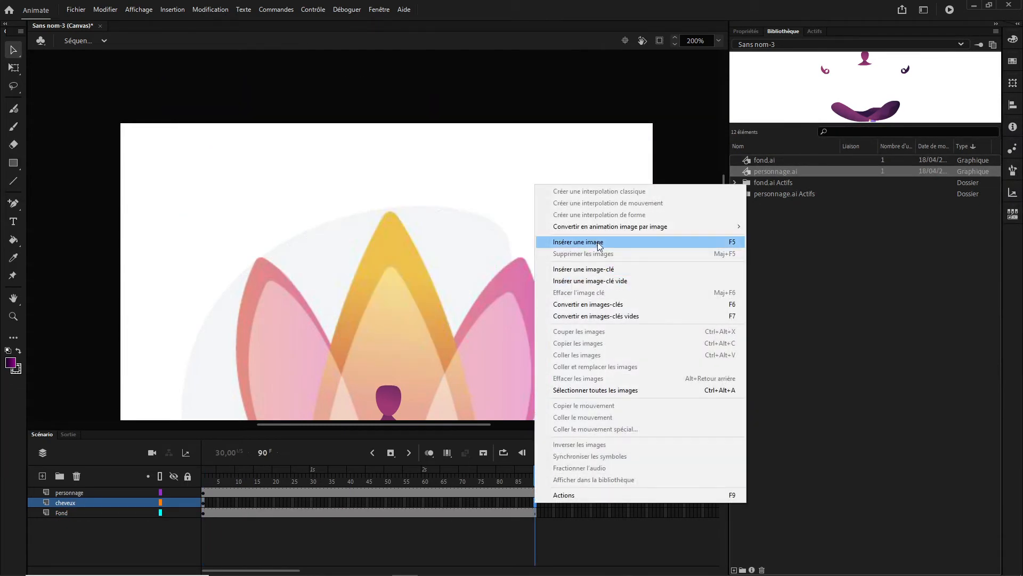
left_click(601, 272)
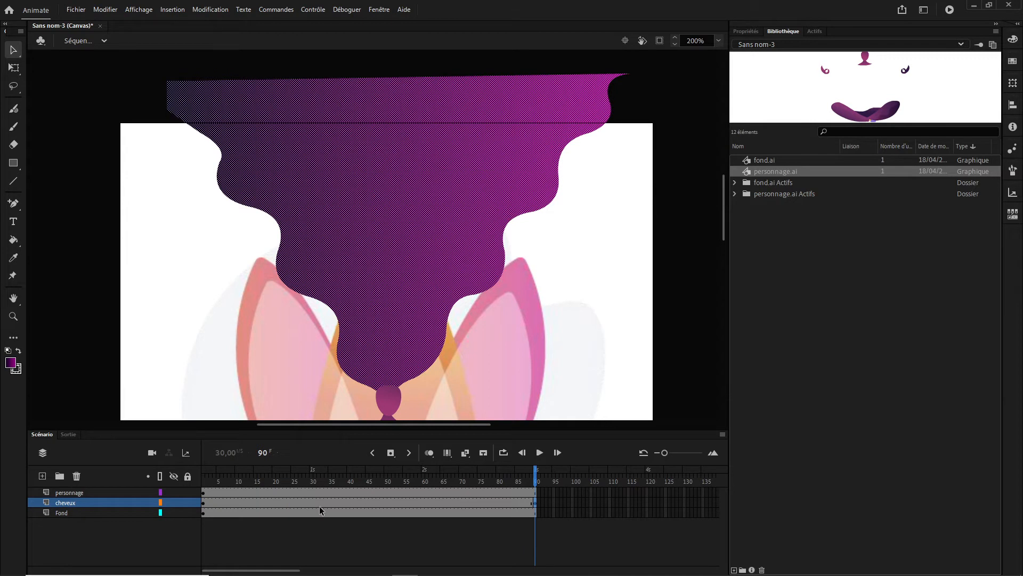
Create a shape tween on the cheveux layer between frames 1 and 90.
right_click(203, 504)
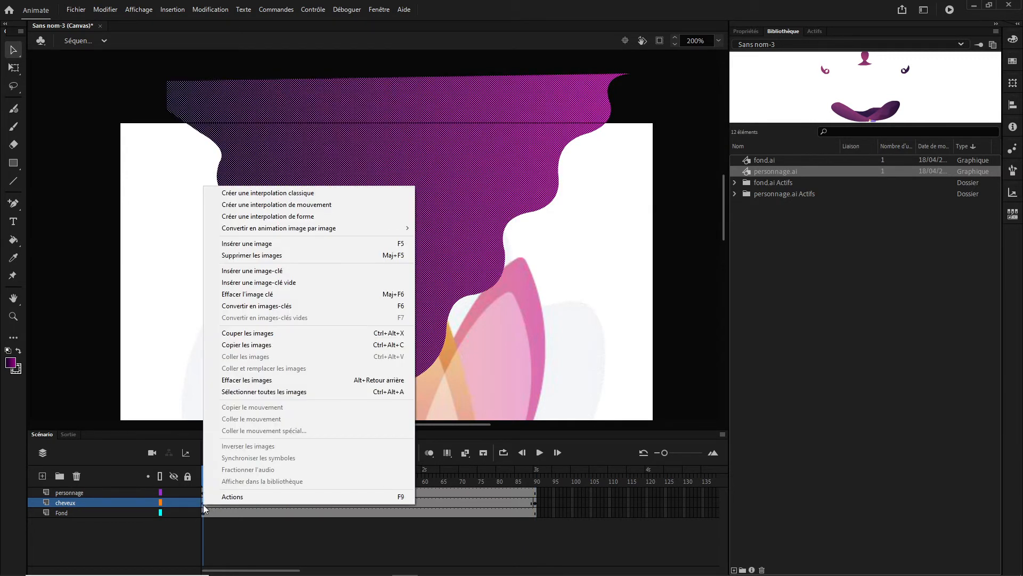
left_click(291, 216)
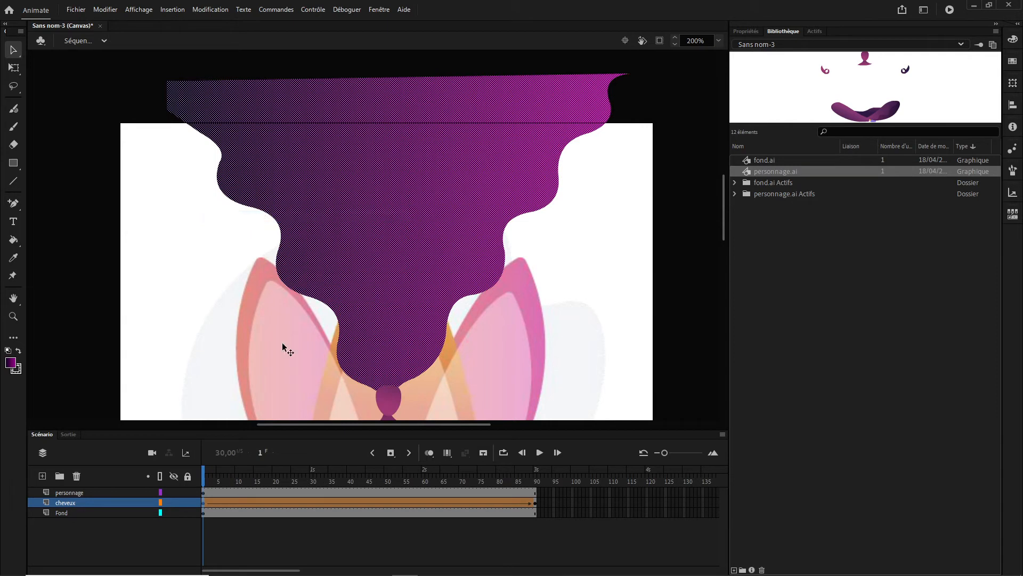
right_click(204, 502)
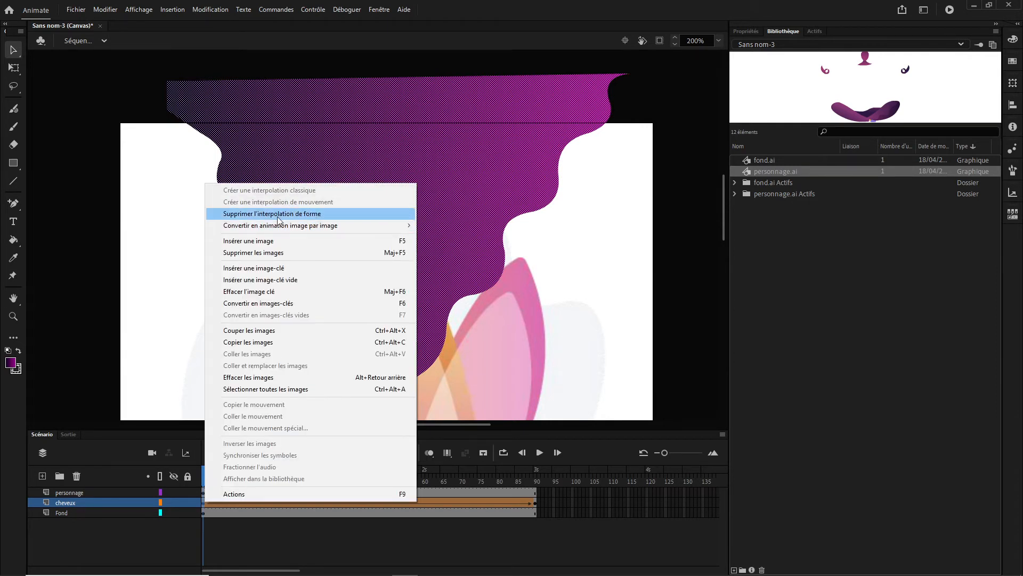
left_click(186, 535)
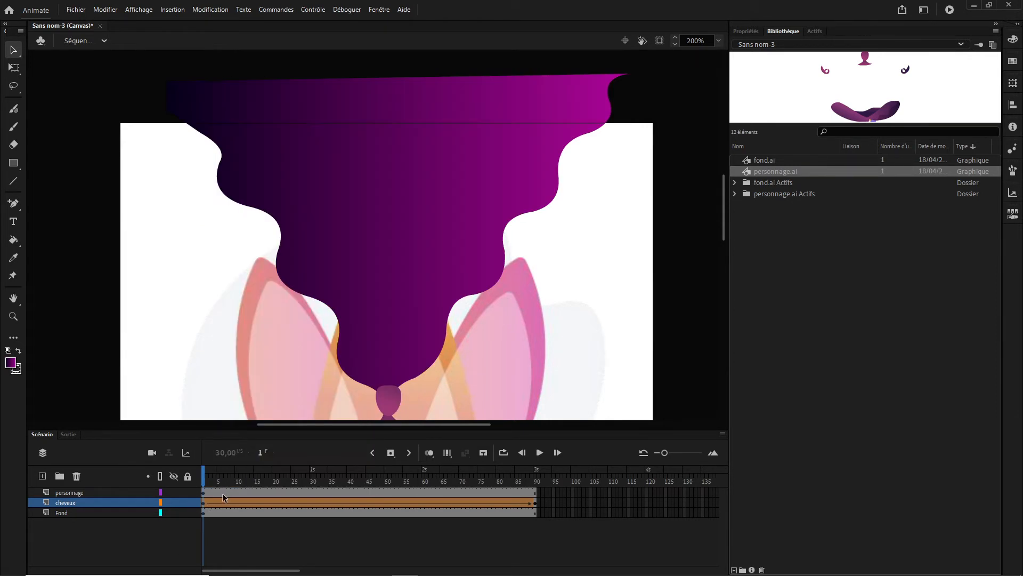
At frame 1 of cheveux, add three shape hints and place them on the hair's lower tip, upper-left corner and upper-right corner.
mouse_move(212, 471)
left_mouse_down()
mouse_move(556, 471)
mouse_move(203, 471)
left_mouse_up()
left_click(206, 503)
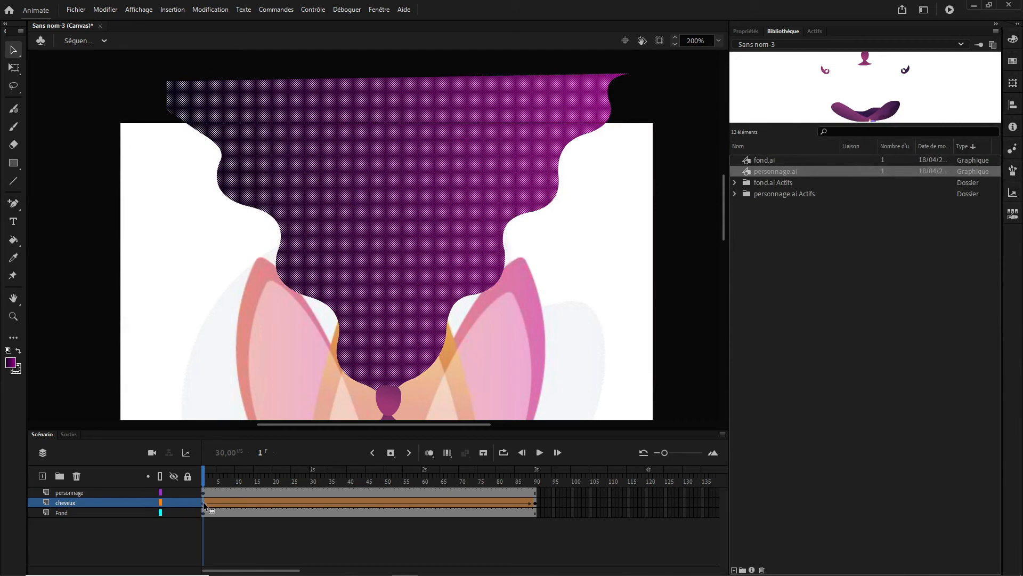
left_click(210, 9)
mouse_move(315, 110)
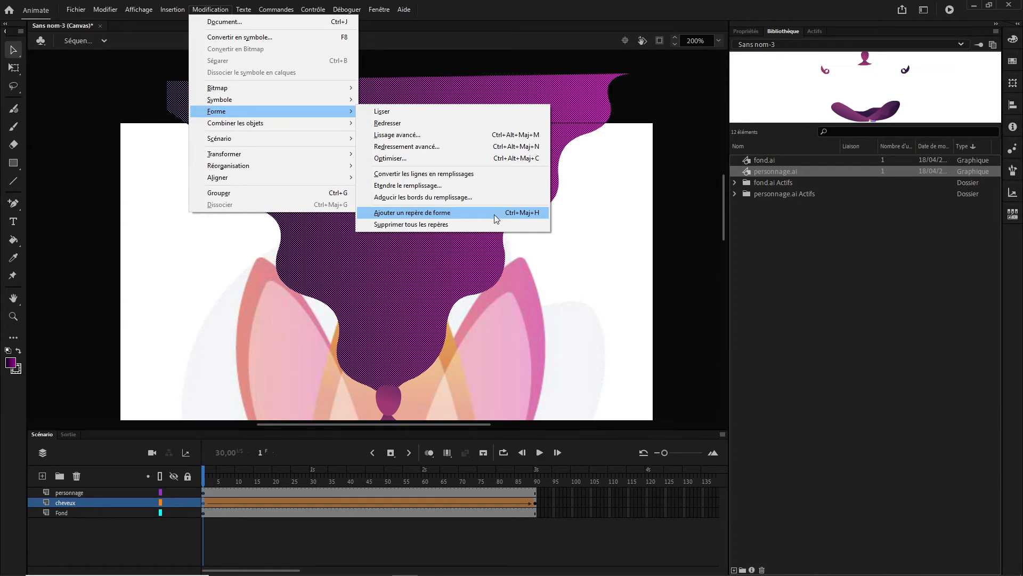
left_click(465, 214)
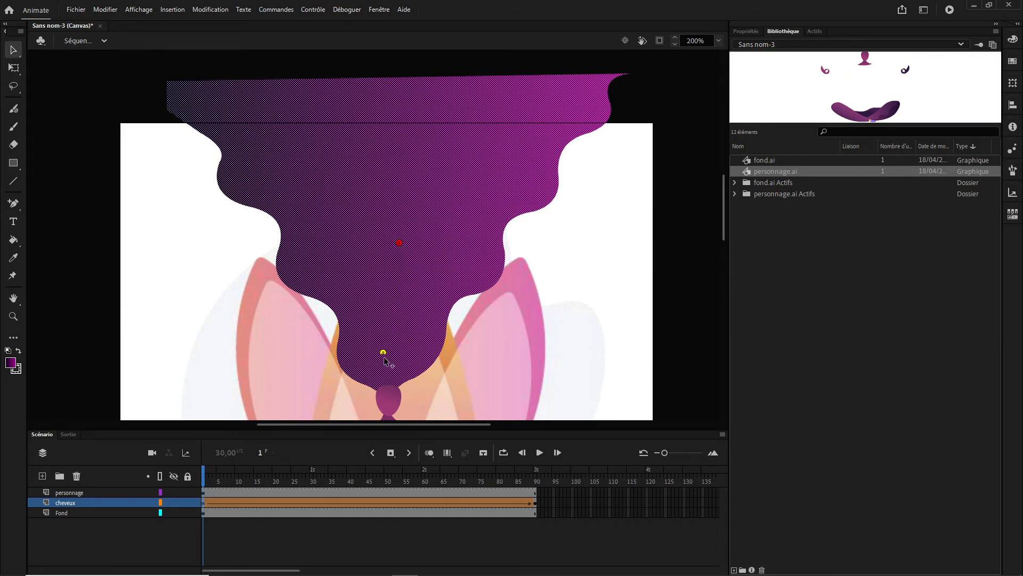
left_click(386, 394)
left_click_drag(390, 394, 389, 394)
left_click(399, 243)
left_click(166, 81)
left_click(400, 243)
left_click(631, 74)
At frame 90, place the three matching shape hints on the hair's upper-right corner, upper-left corner and lower tip.
left_click(536, 477)
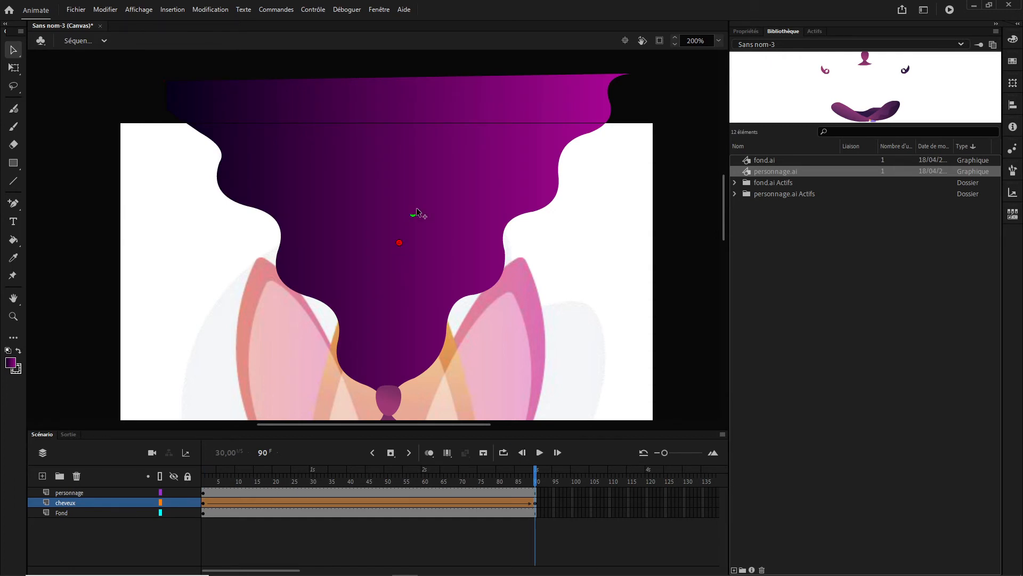
left_click(631, 74)
left_click_drag(180, 105, 166, 81)
left_click_drag(390, 394, 389, 394)
At frame 1, add two more shape hints and place them on the hair's edges on either side of the lower tip.
mouse_move(204, 477)
left_mouse_down()
mouse_move(490, 480)
mouse_move(441, 488)
mouse_move(204, 479)
left_mouse_up()
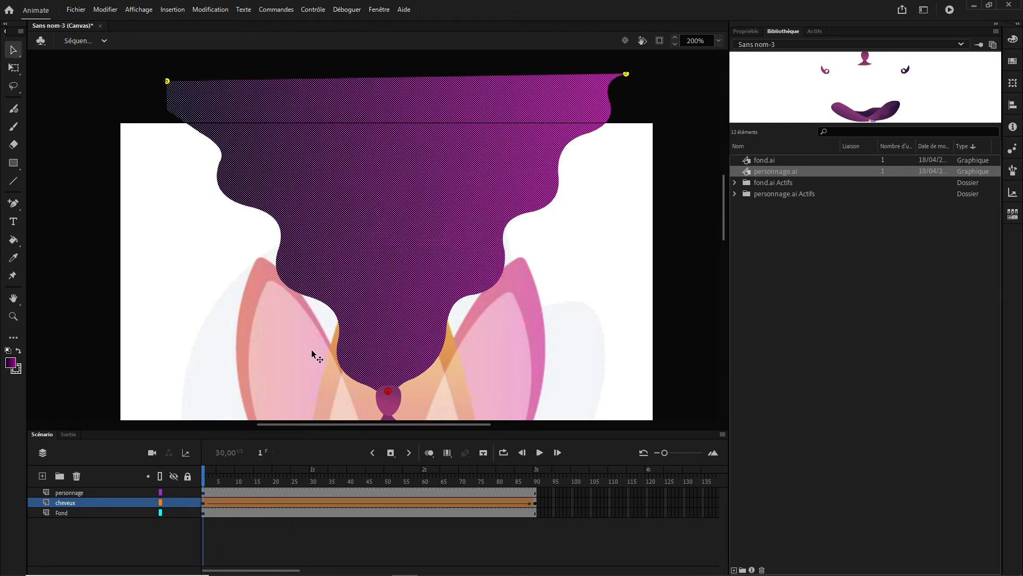
key("ctrl+shift+h")
left_click_drag(399, 244, 345, 373)
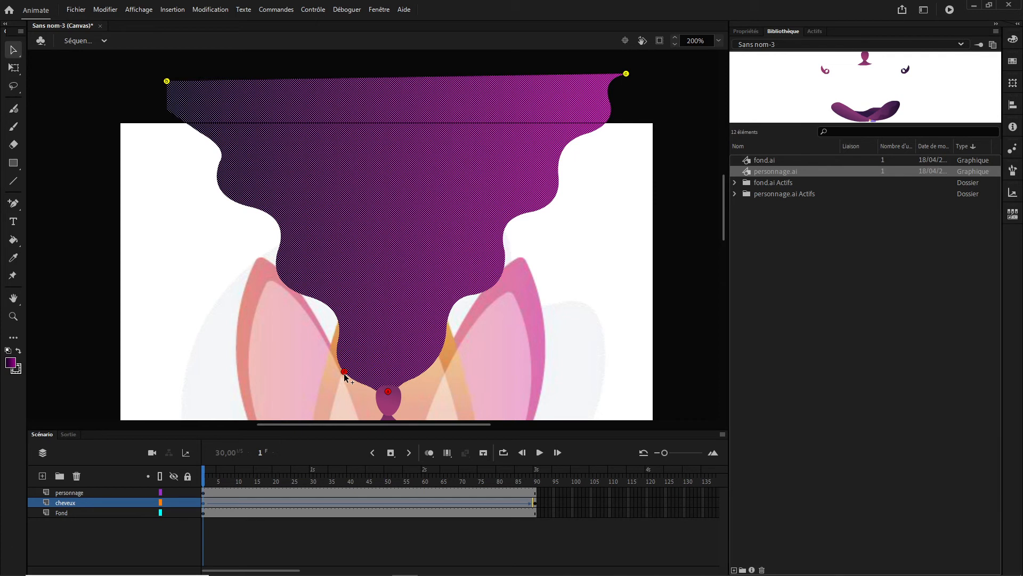
key("ctrl+shift+h")
left_click_drag(400, 243, 431, 365)
left_click_drag(424, 375, 410, 380)
left_click_drag(343, 373, 357, 382)
At frame 90, place the two new shape hints on the hair's right and left edges just below the upper corners.
left_click(537, 504)
left_click_drag(399, 244, 608, 96)
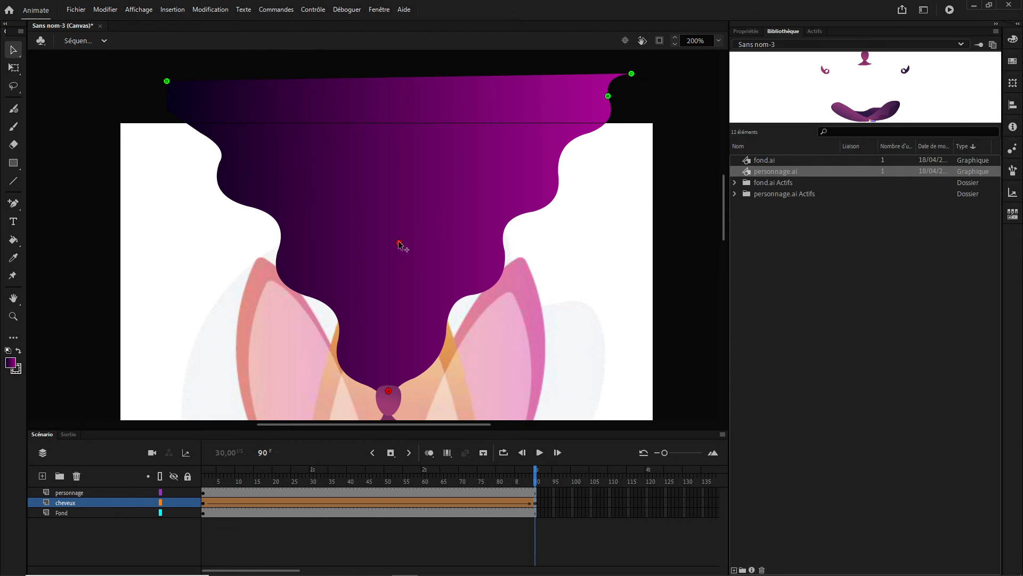
left_click_drag(400, 243, 178, 105)
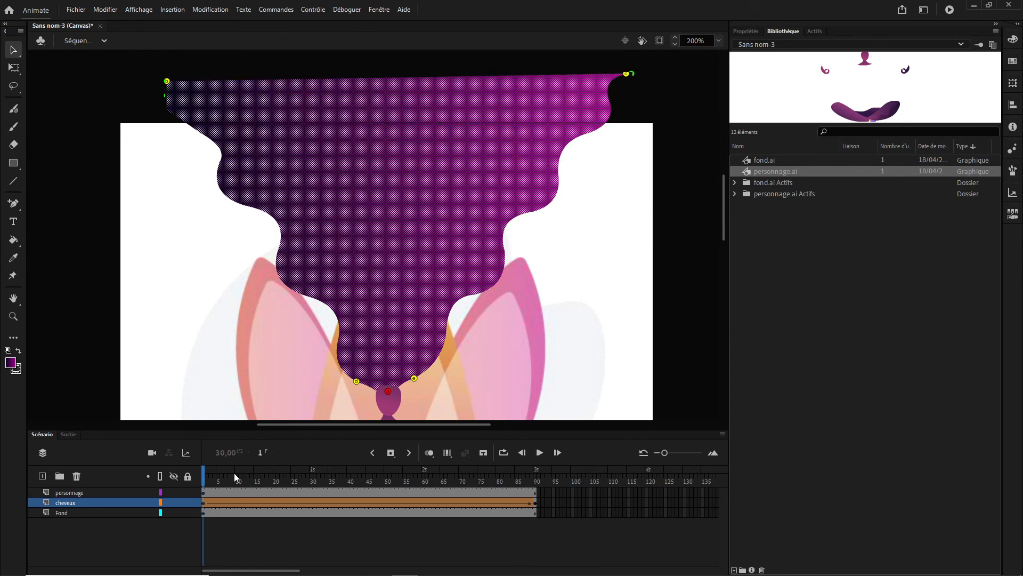
Enable looped playback over frames 1 to 90 and play the hair animation.
left_click_drag(205, 479, 156, 485)
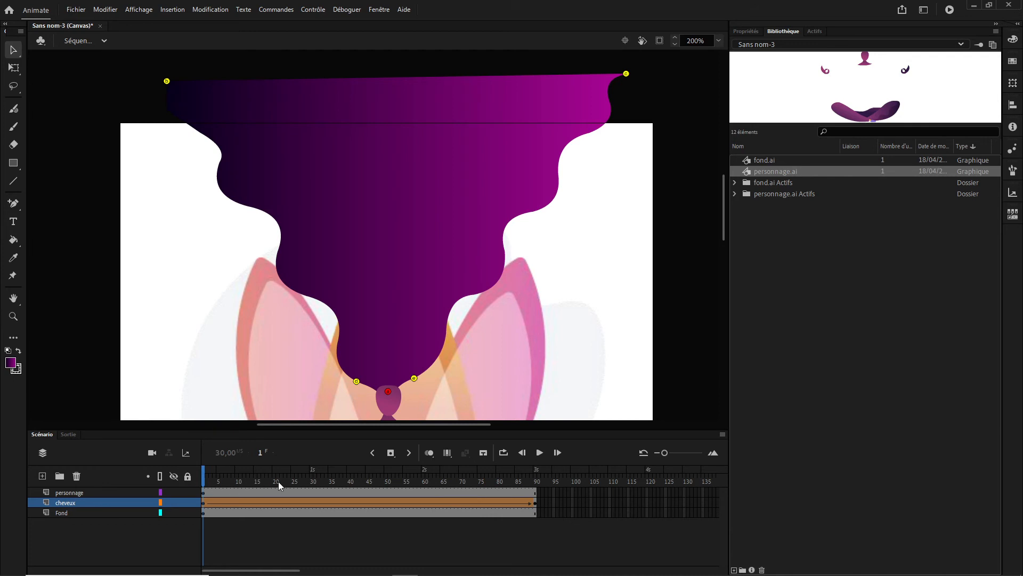
left_click(504, 452)
left_click_drag(216, 469, 535, 469)
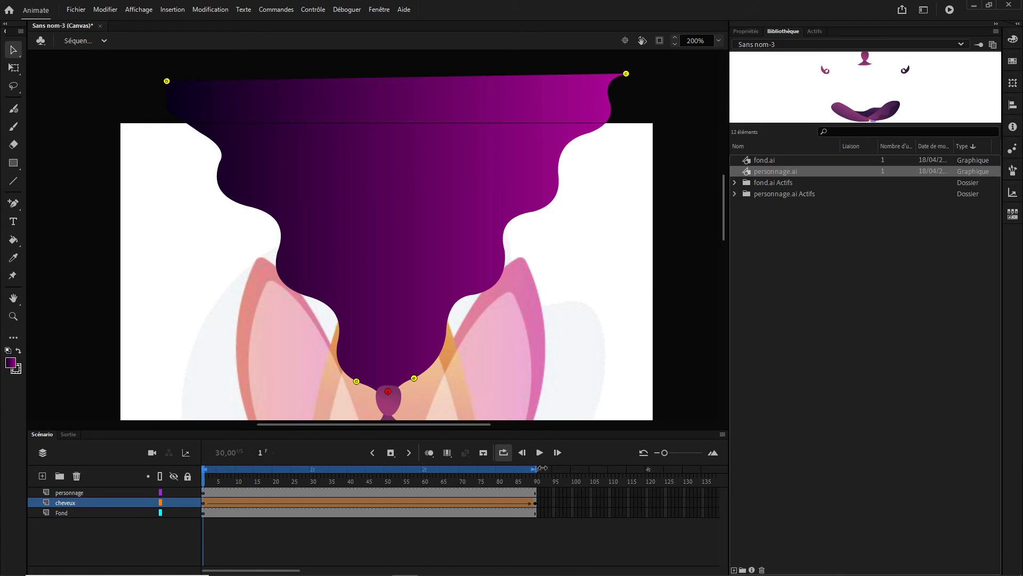
left_click(541, 452)
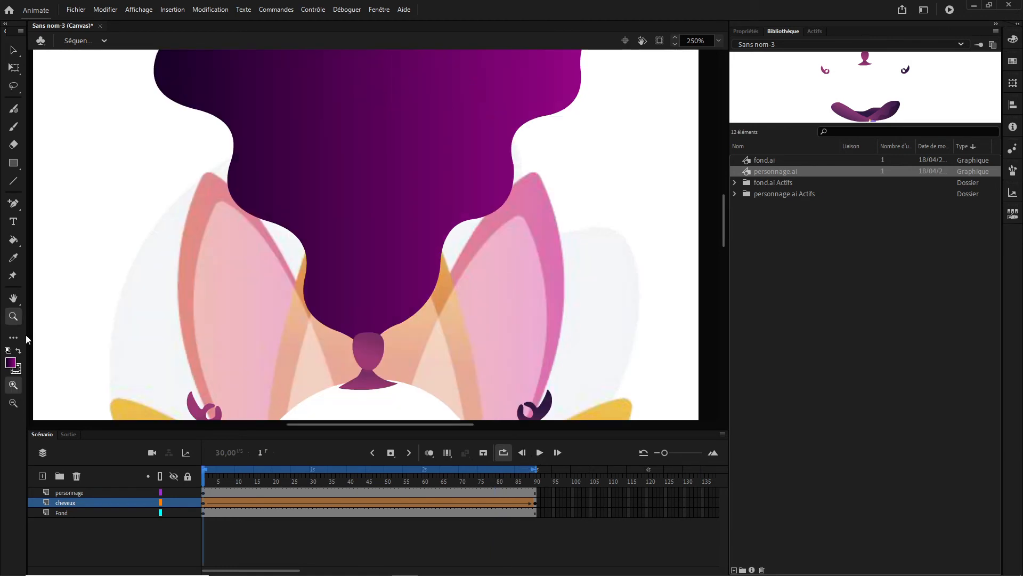
Move the hair at frame 1 slightly down so its tip overlaps the character's head, and check the motion along the timeline.
left_click(385, 278, "alt")
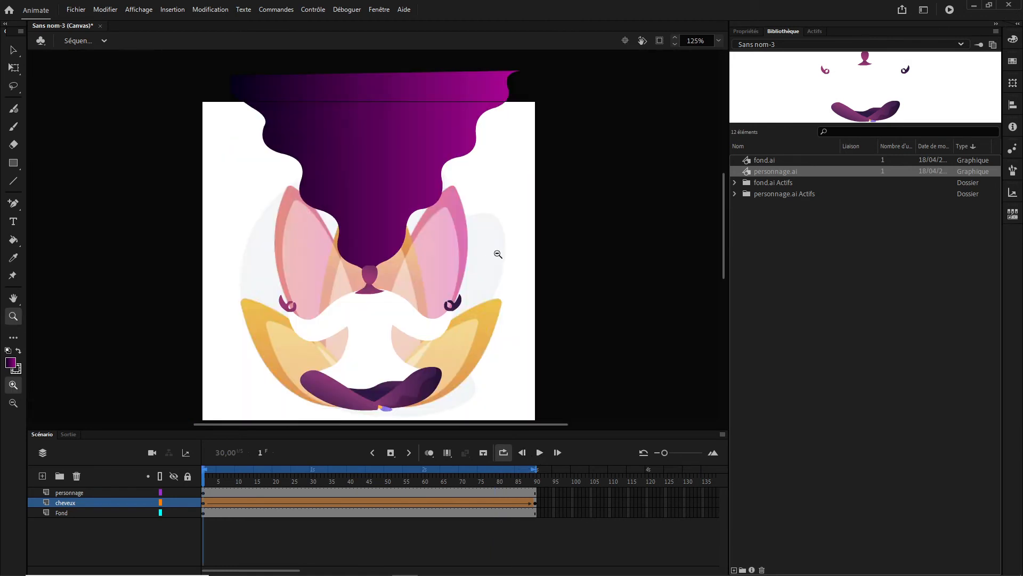
left_click(424, 250, "alt")
left_click(366, 250)
left_click_drag(344, 266, 379, 290)
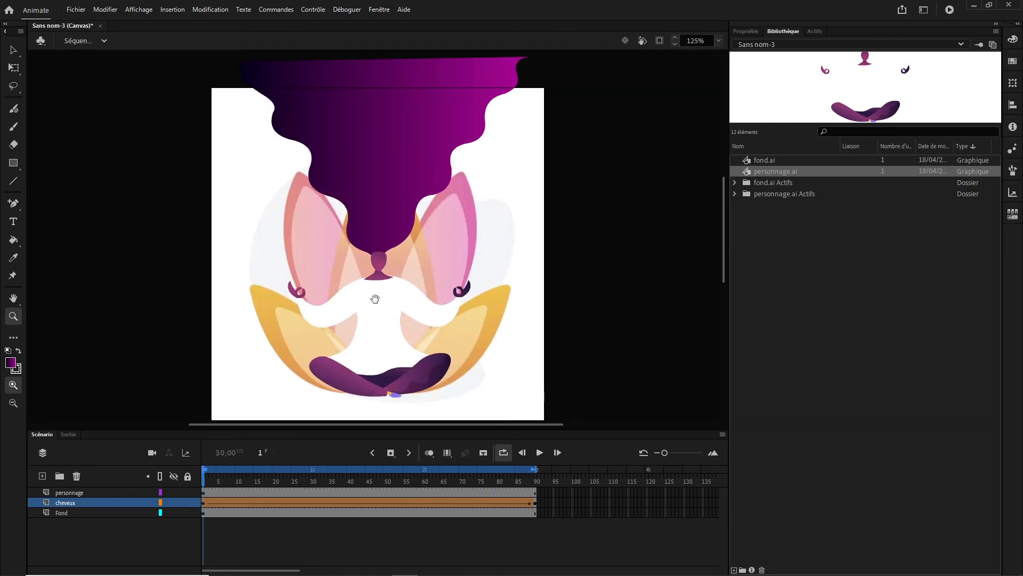
left_click(13, 52)
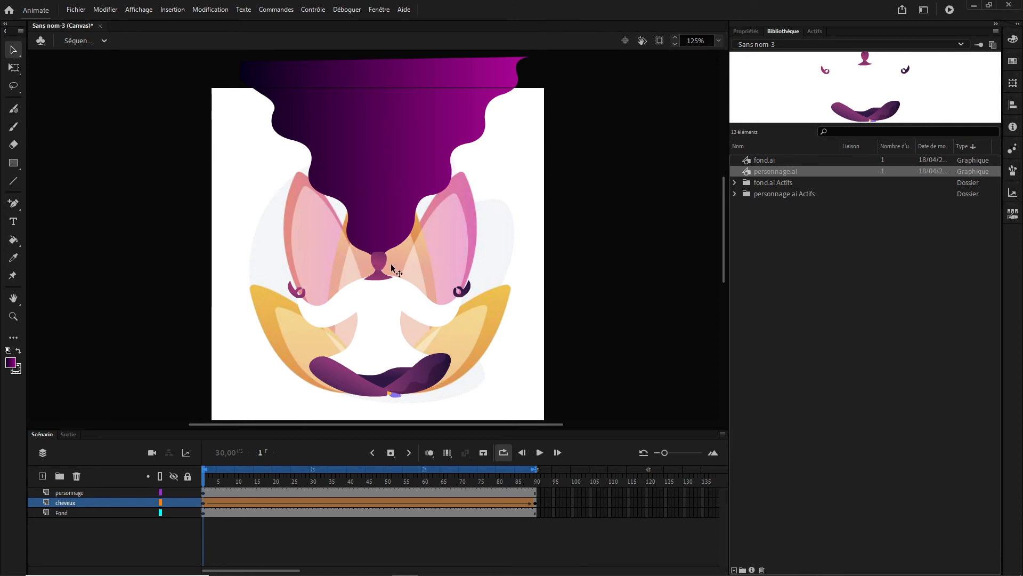
left_click(79, 506)
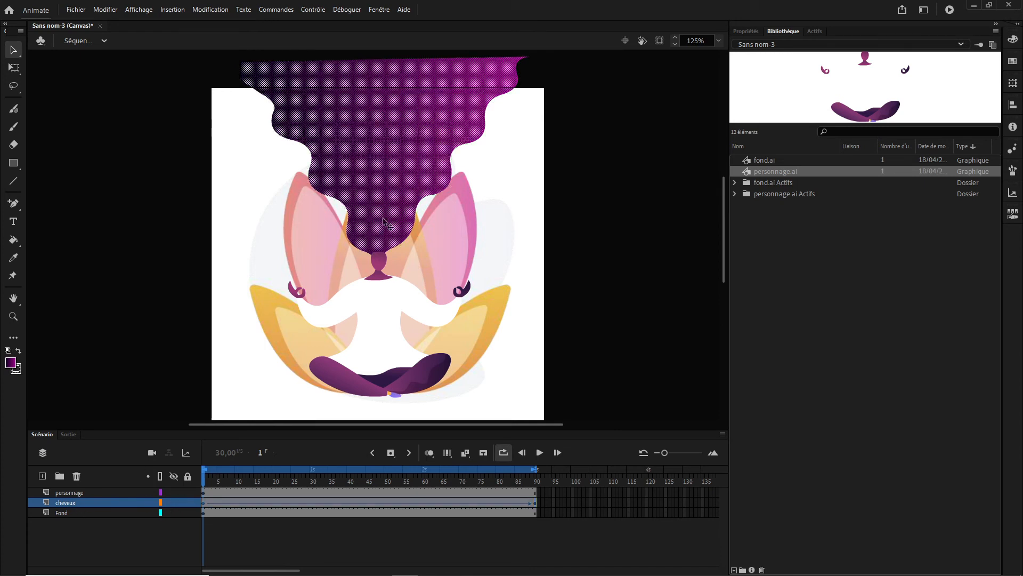
left_click_drag(385, 223, 388, 235)
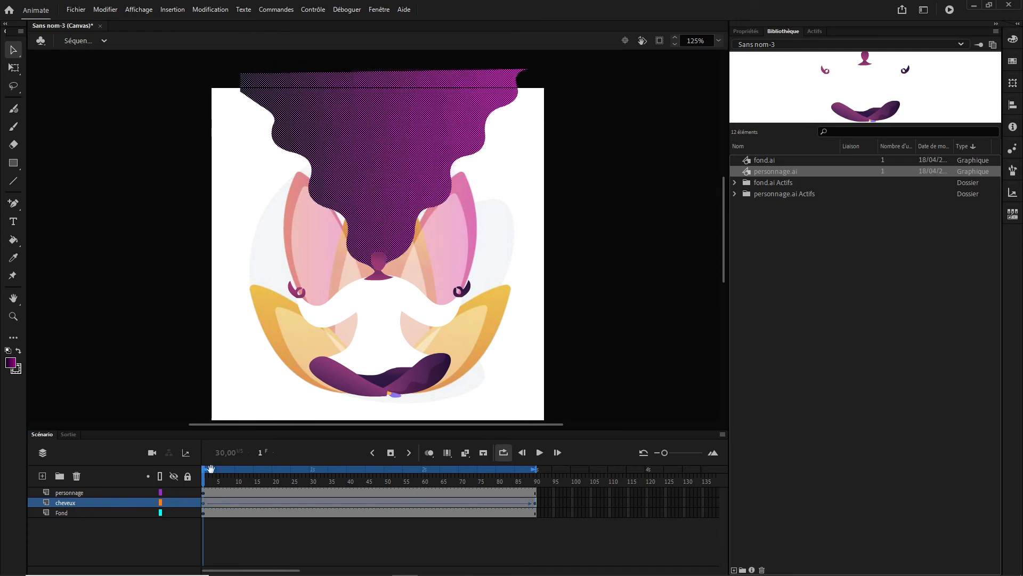
left_click(174, 366)
mouse_move(220, 471)
left_mouse_down()
mouse_move(488, 474)
mouse_move(252, 483)
mouse_move(487, 474)
mouse_move(207, 473)
mouse_move(493, 473)
mouse_move(204, 482)
left_mouse_up()
Extend the personnage and Fond layers to frame 180 by inserting frames.
key("q")
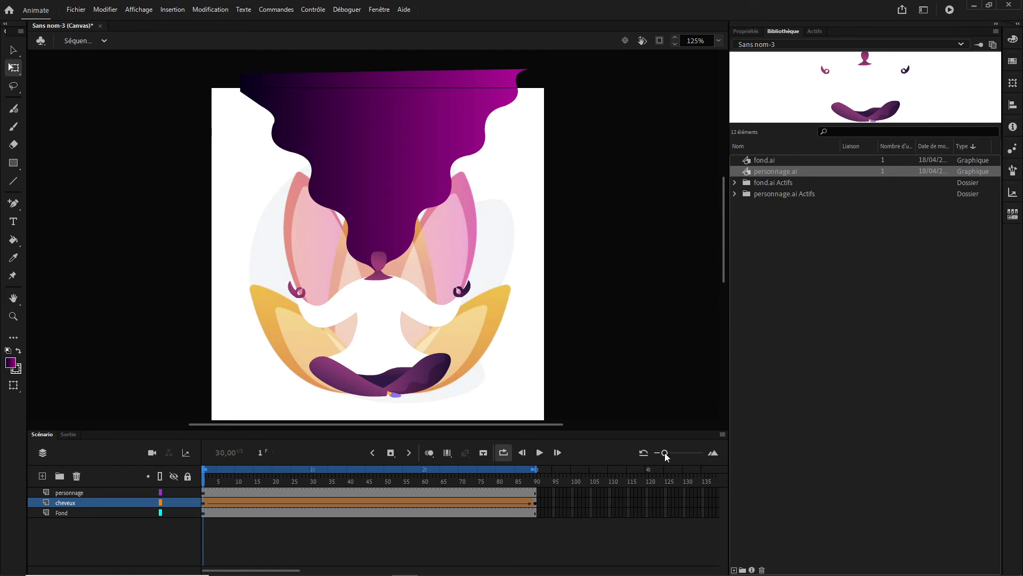
mouse_move(664, 453)
left_mouse_down()
mouse_move(688, 455)
mouse_move(657, 455)
left_mouse_up()
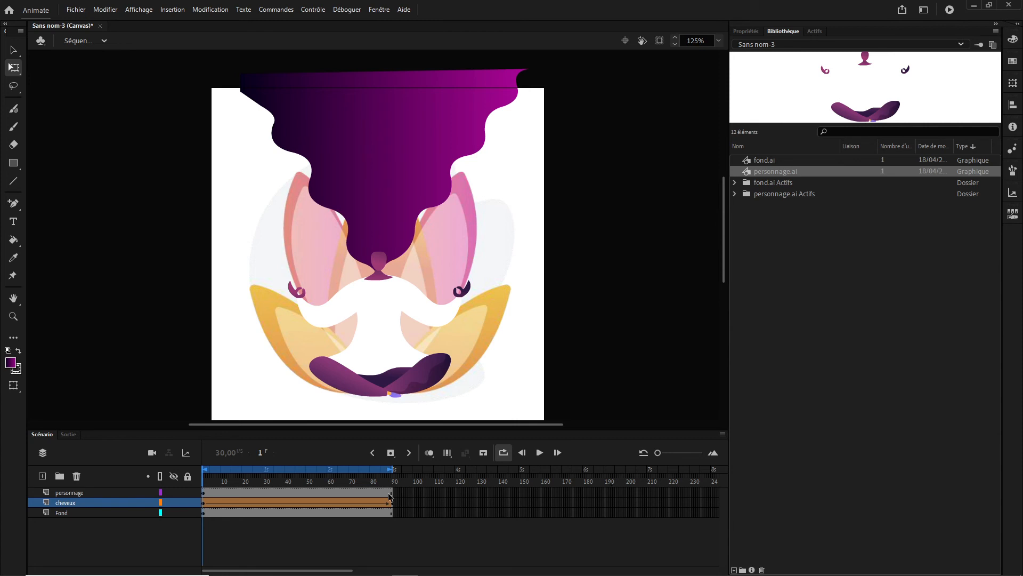
right_click(584, 493)
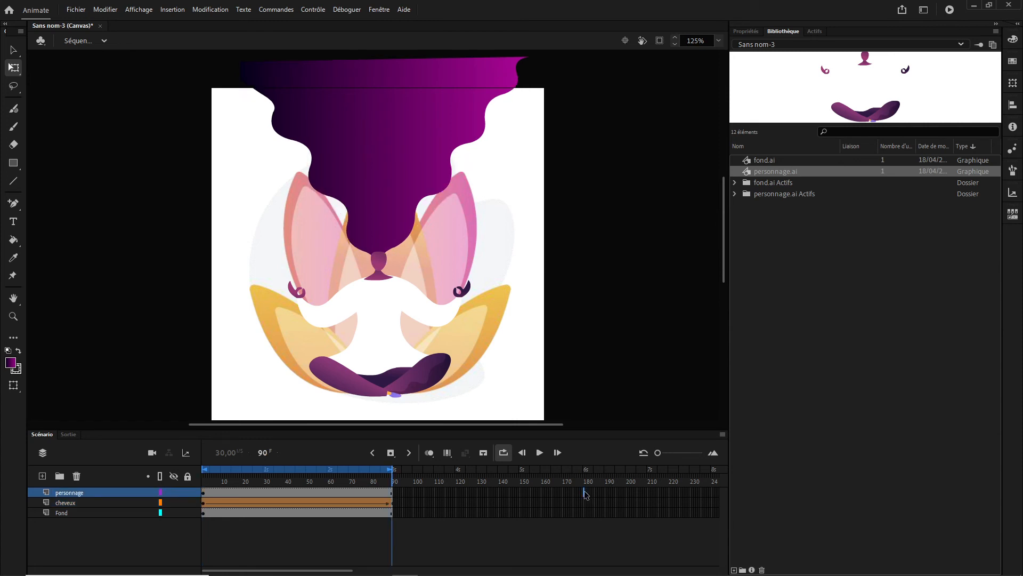
left_click(653, 238)
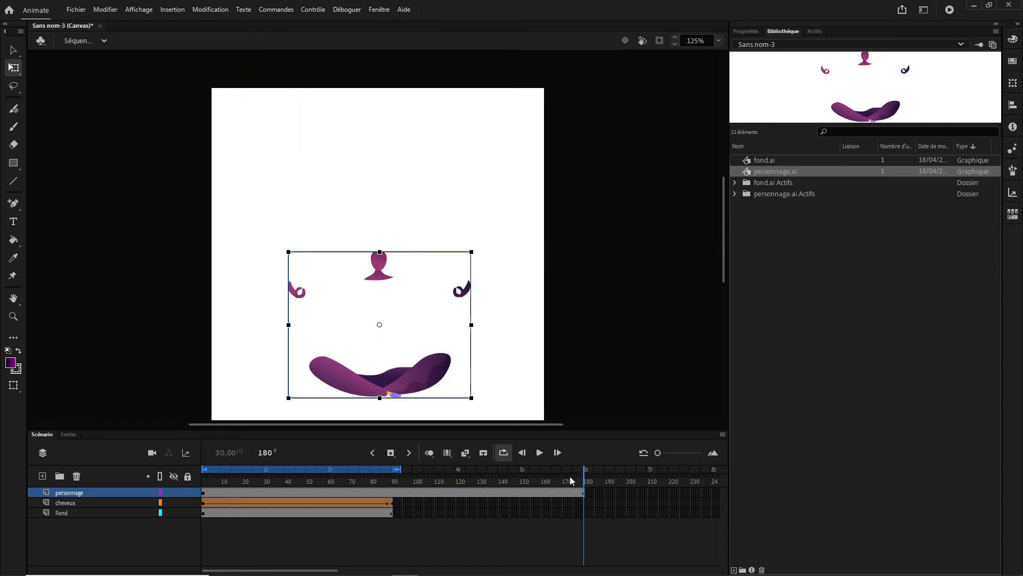
right_click(584, 513)
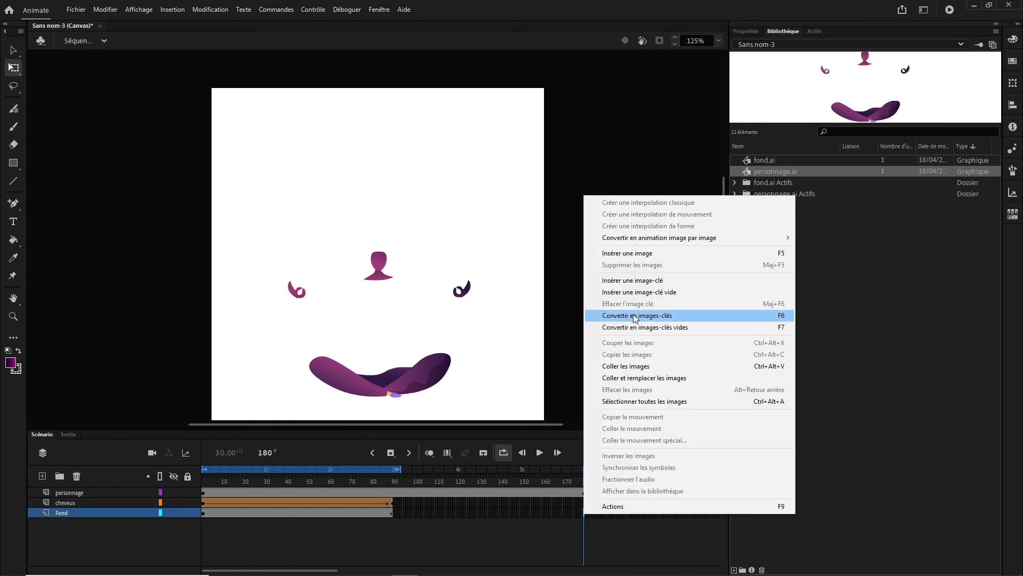
left_click(645, 253)
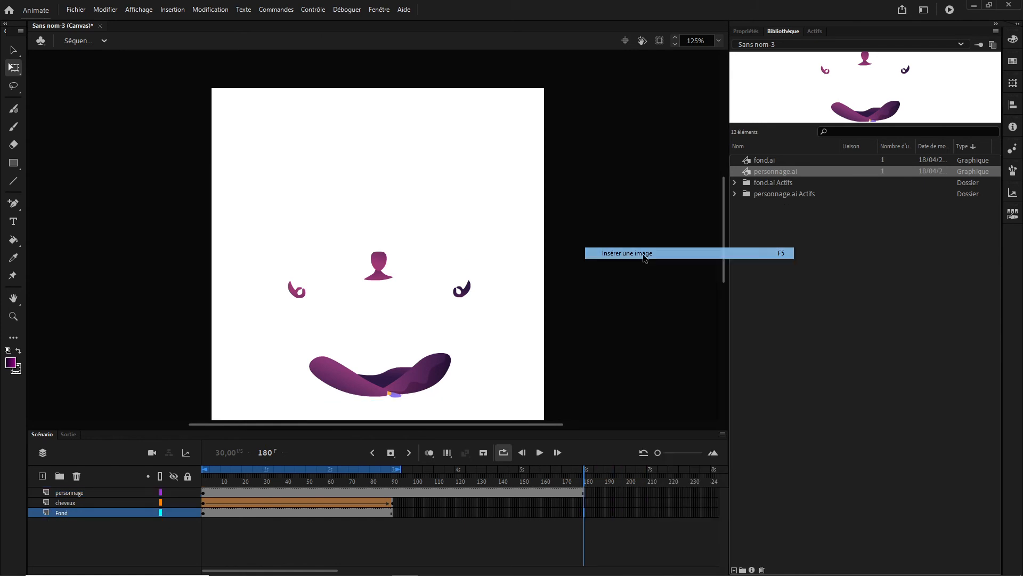
Stretch the cheveux shape tween so its end keyframe sits at frame 180.
left_click(396, 503)
left_click(393, 503)
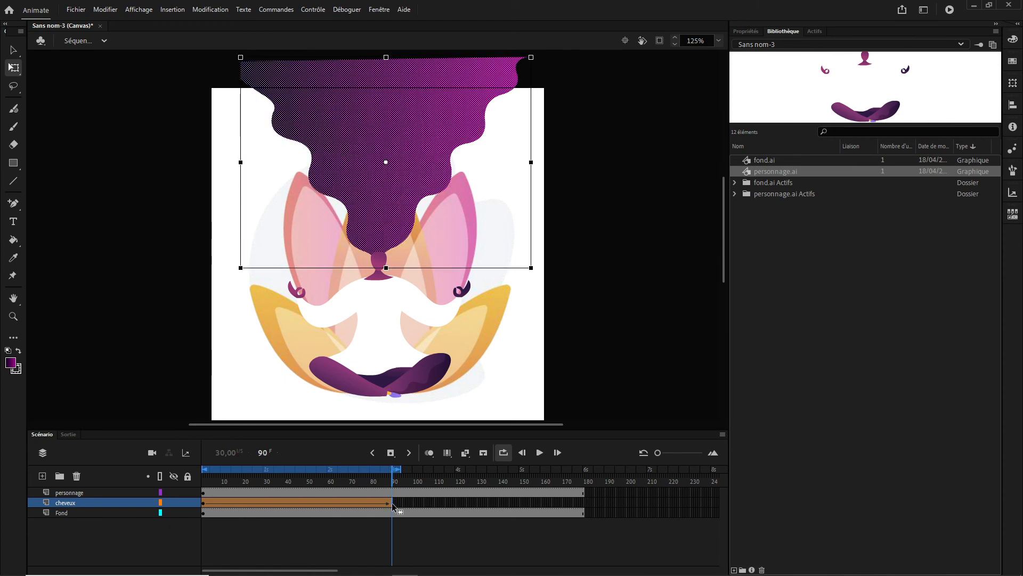
left_click(584, 502)
key("F5")
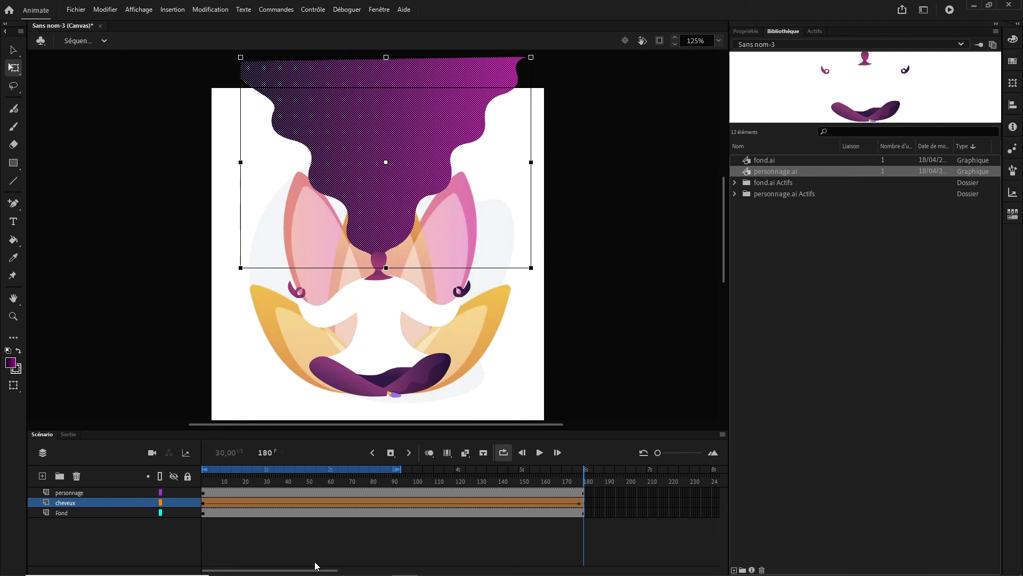
Extend the playback loop range to frame 180 and preview the slower hair animation.
left_click_drag(407, 466, 584, 468)
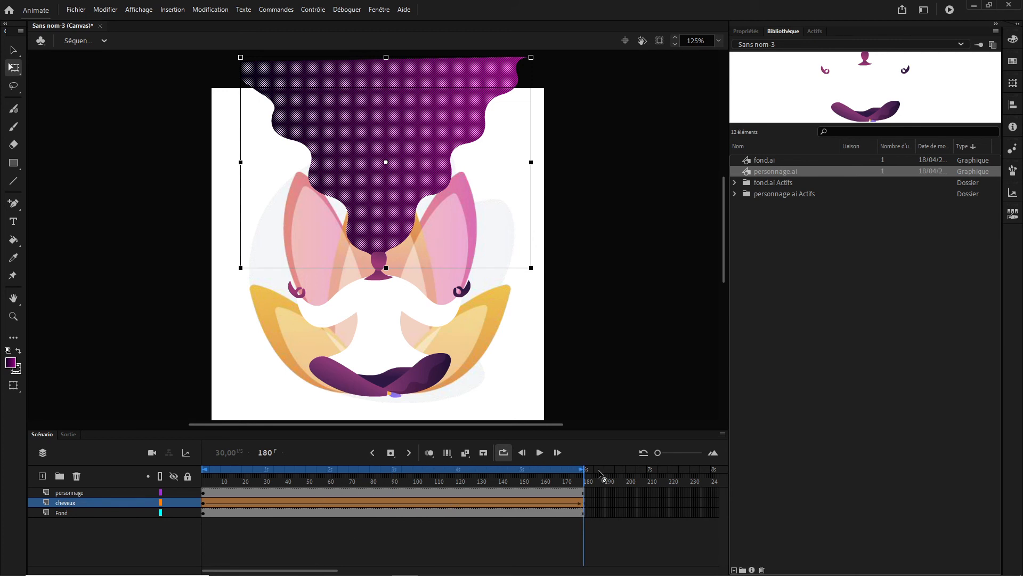
left_click(541, 452)
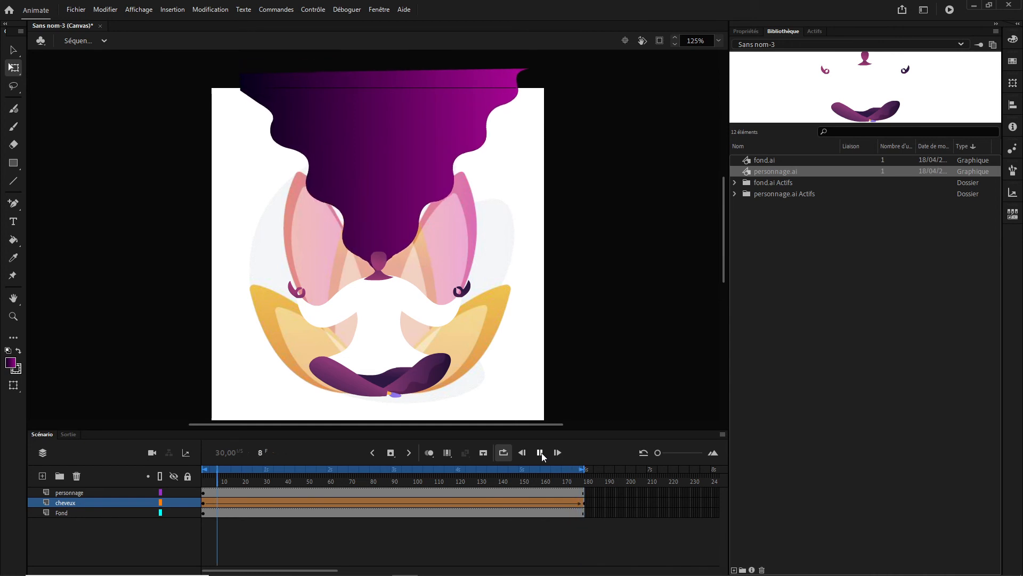
left_click(540, 452)
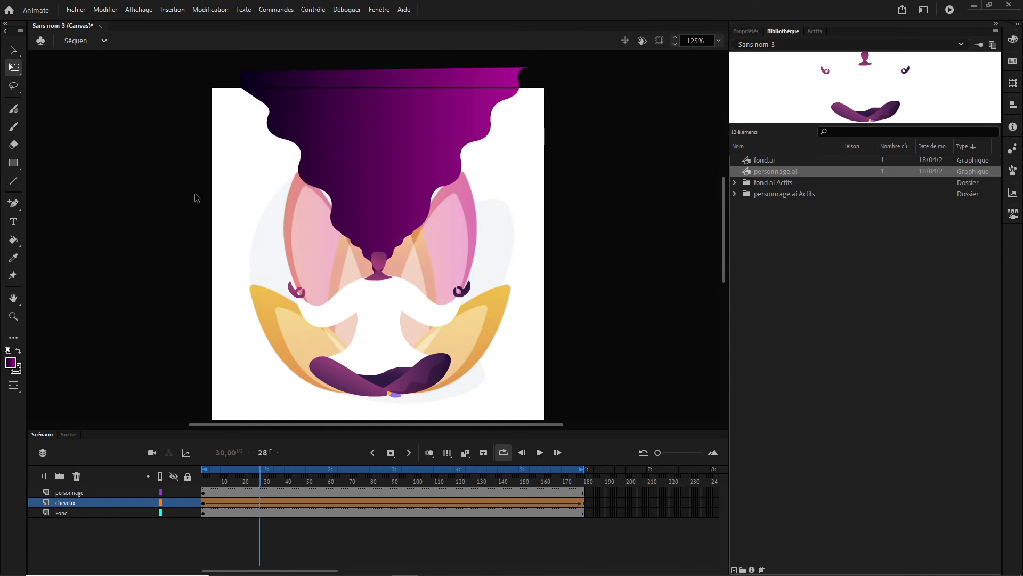
Open the export settings for an animated GIF.
left_click(75, 9)
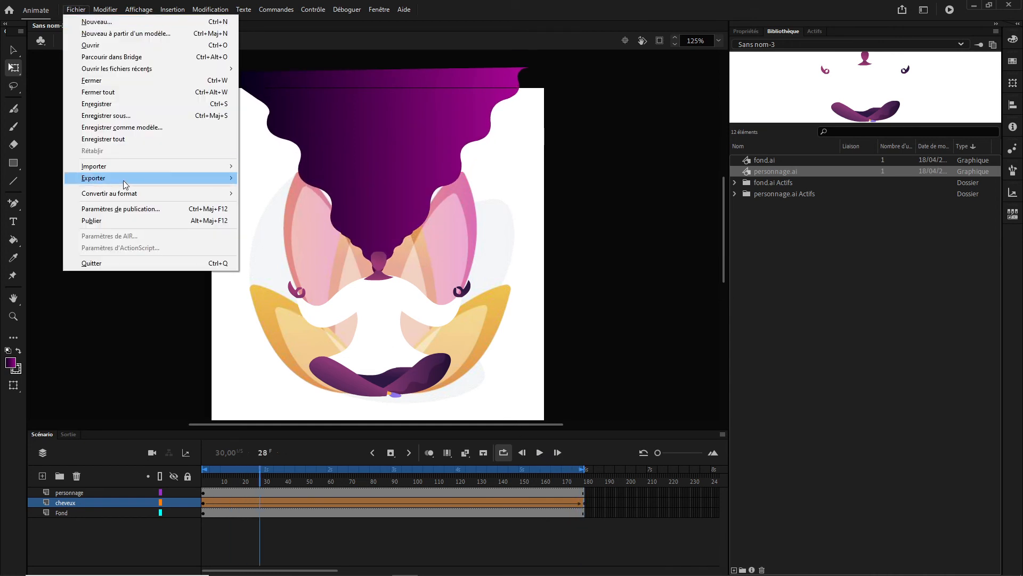
mouse_move(156, 184)
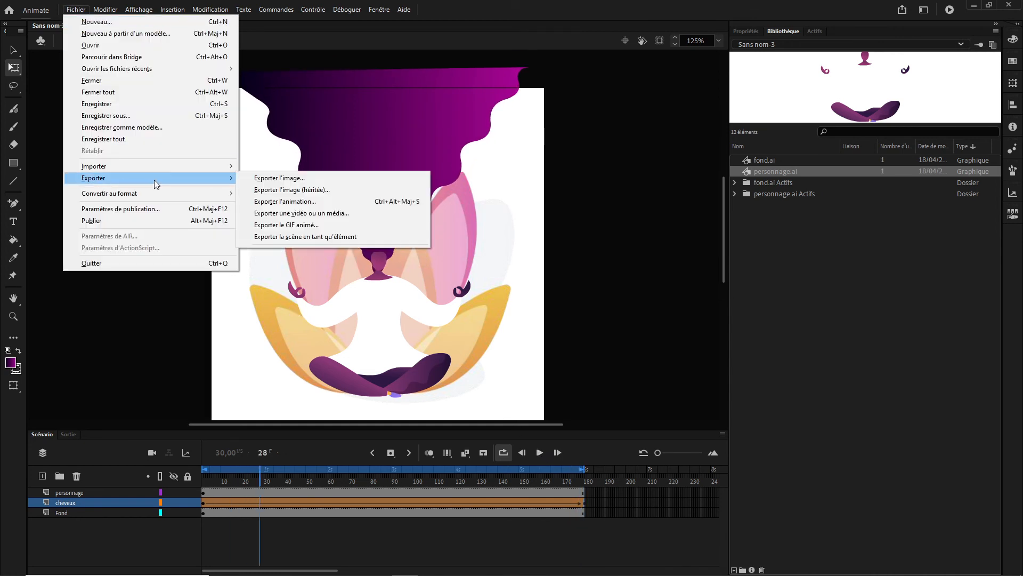
left_click(286, 225)
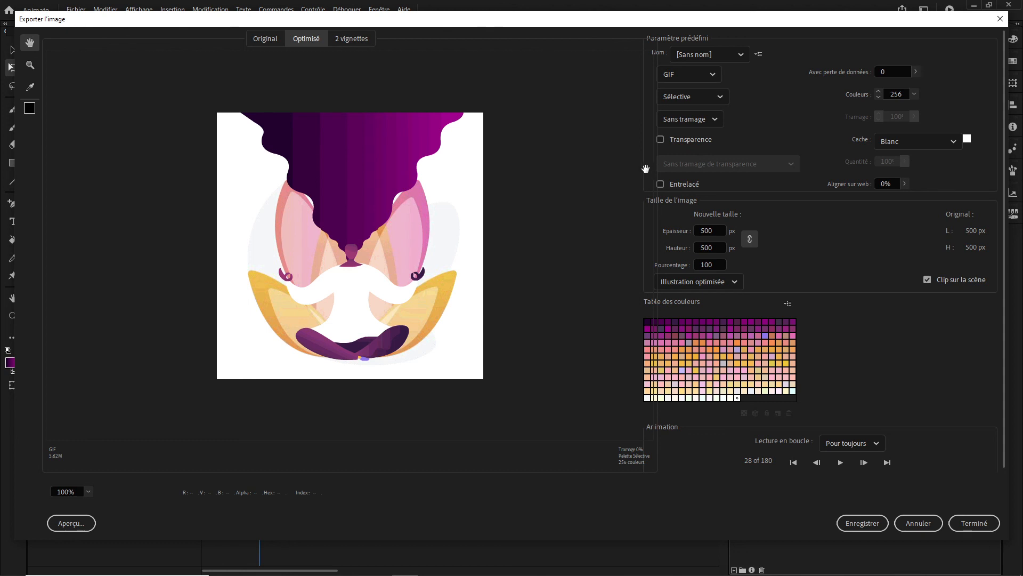
Compare 128, 4 and 32 colours for the GIF and set its palette to 64 colours.
left_click(917, 94)
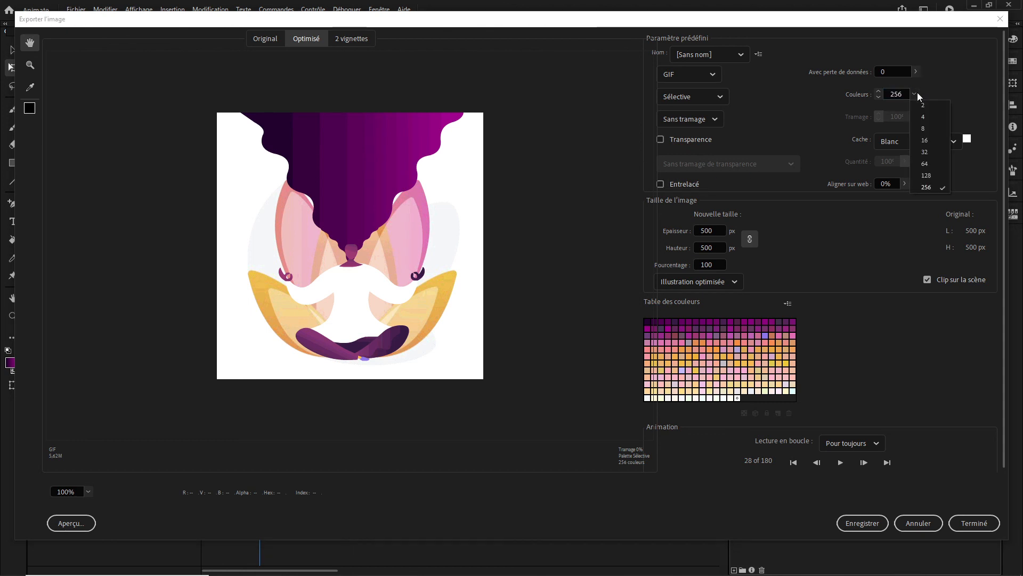
left_click(926, 174)
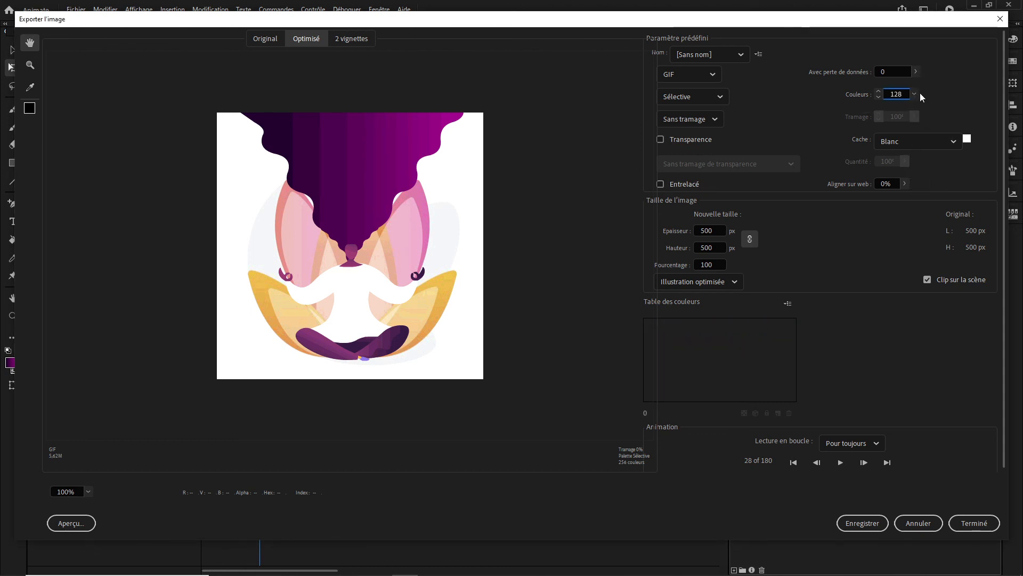
left_click(914, 94)
left_click(923, 114)
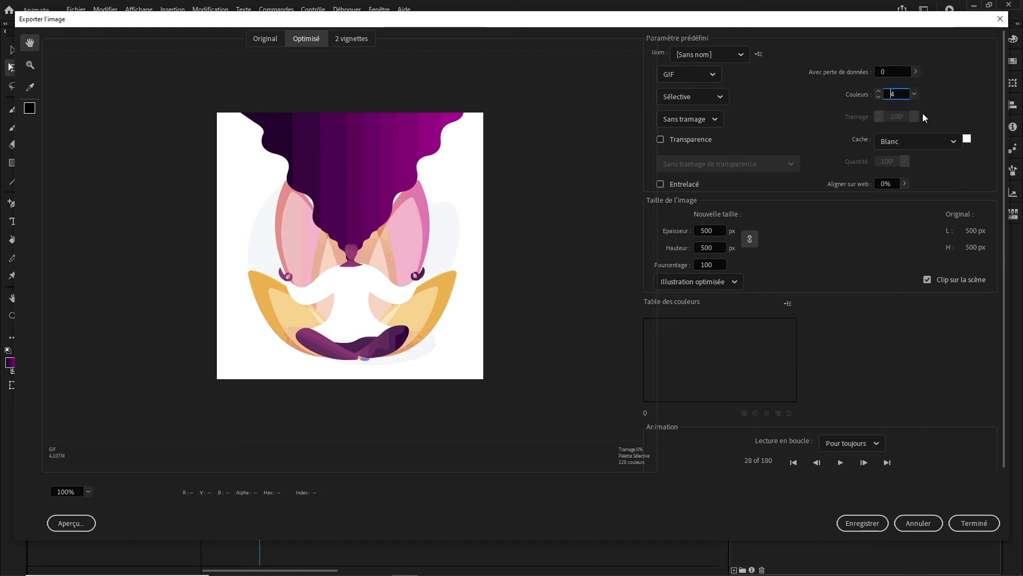
left_click(914, 94)
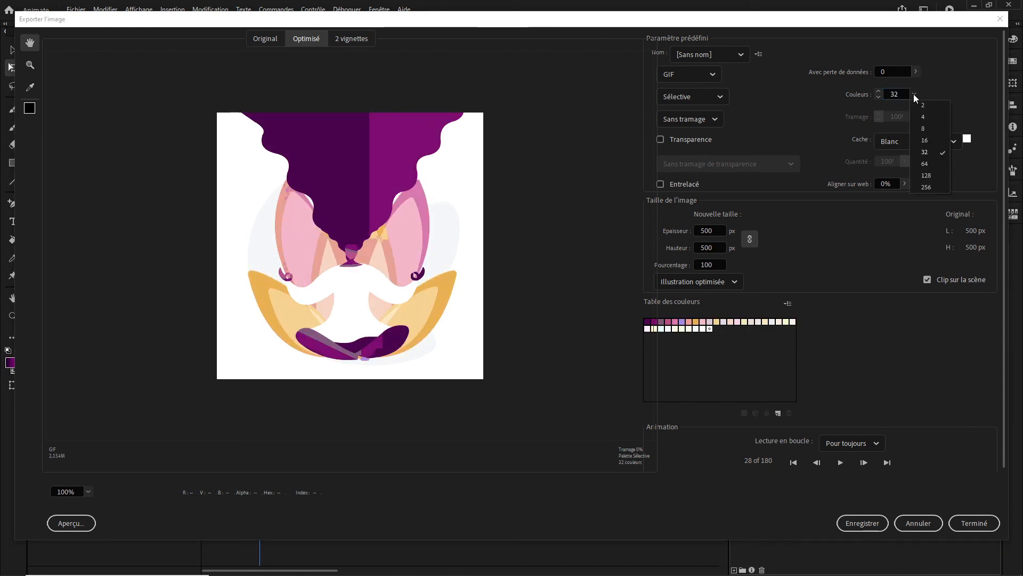
left_click(922, 166)
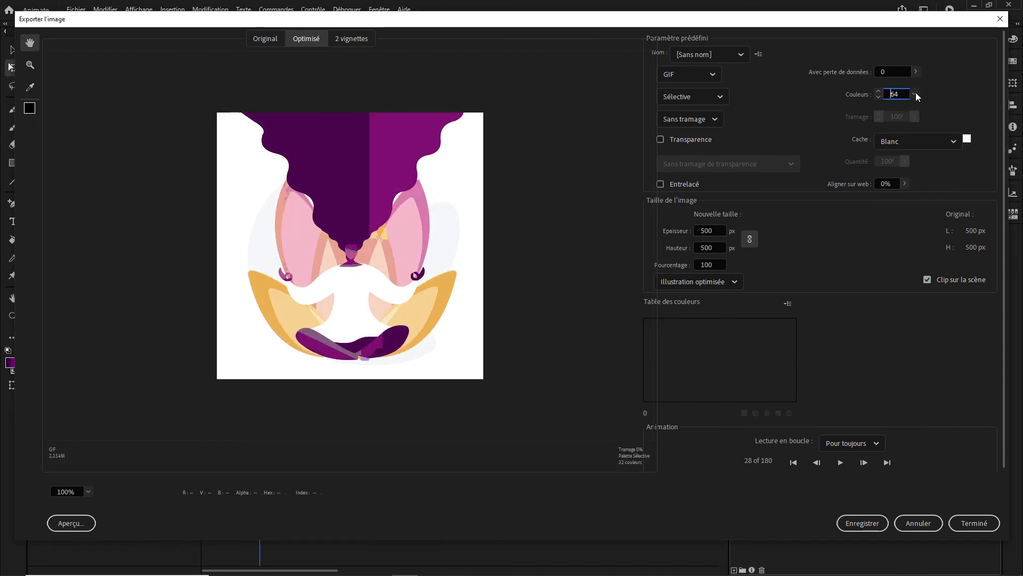
Set the GIF to 256 colours with Diffusion dithering, and compare it with transparency on before leaving transparency off.
left_click(916, 92)
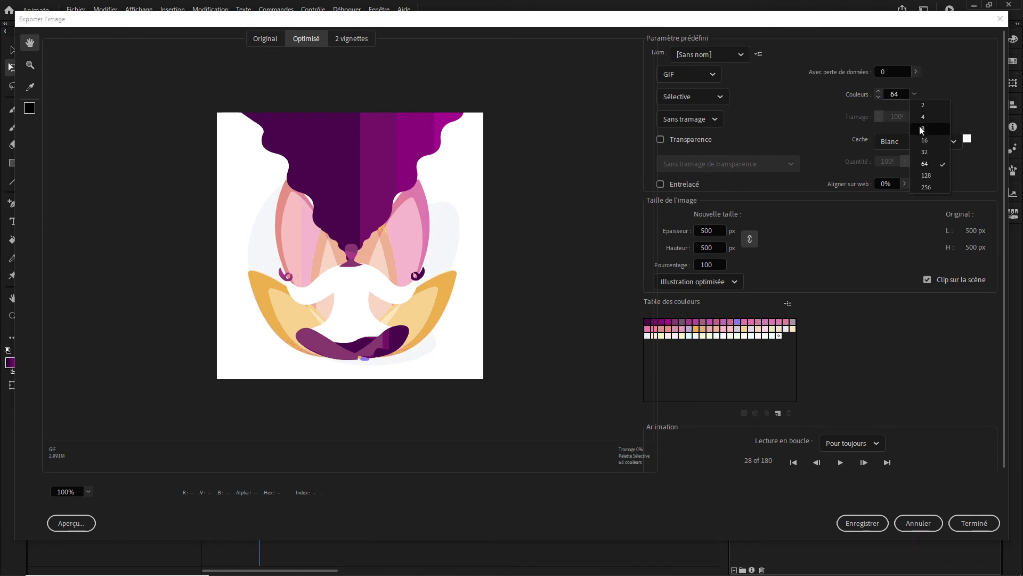
left_click(926, 187)
key("Tab")
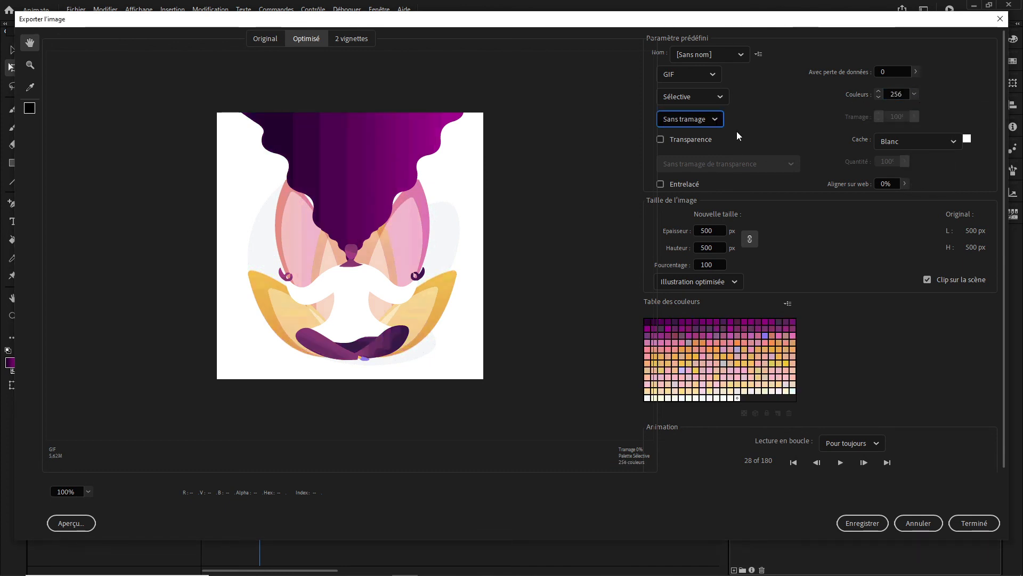
left_click(710, 123)
left_click(679, 158)
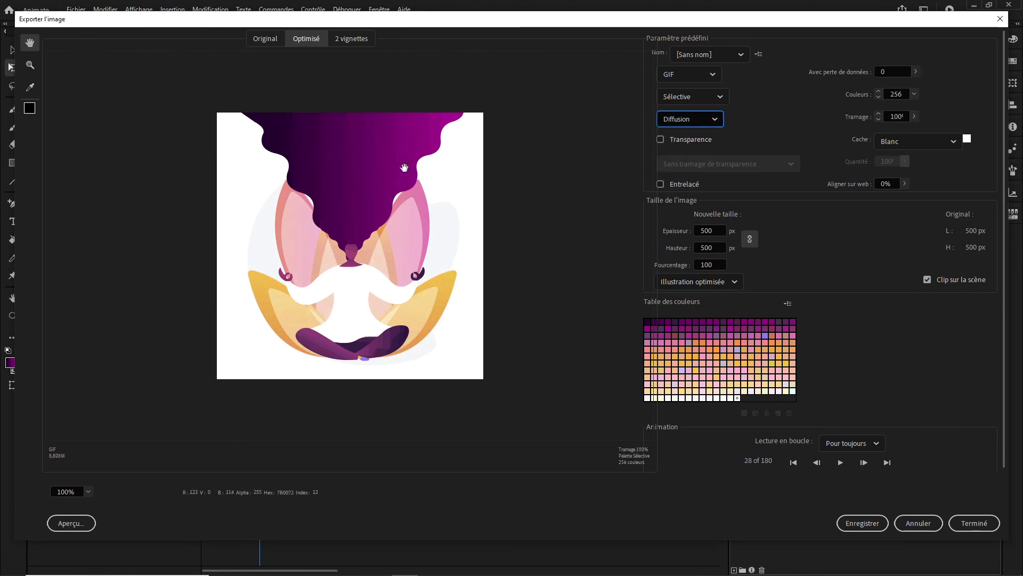
left_click(660, 141)
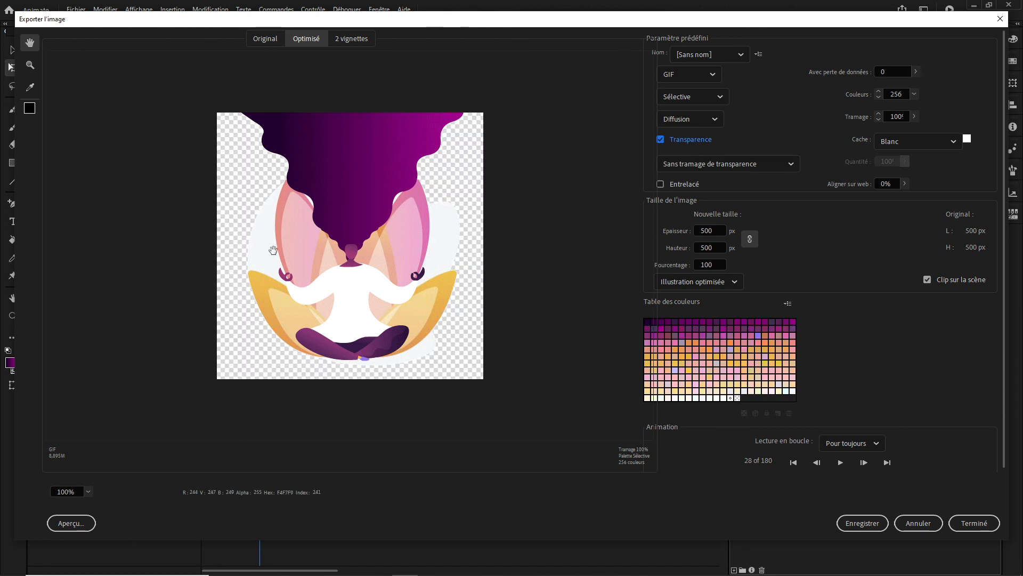
left_click(662, 140)
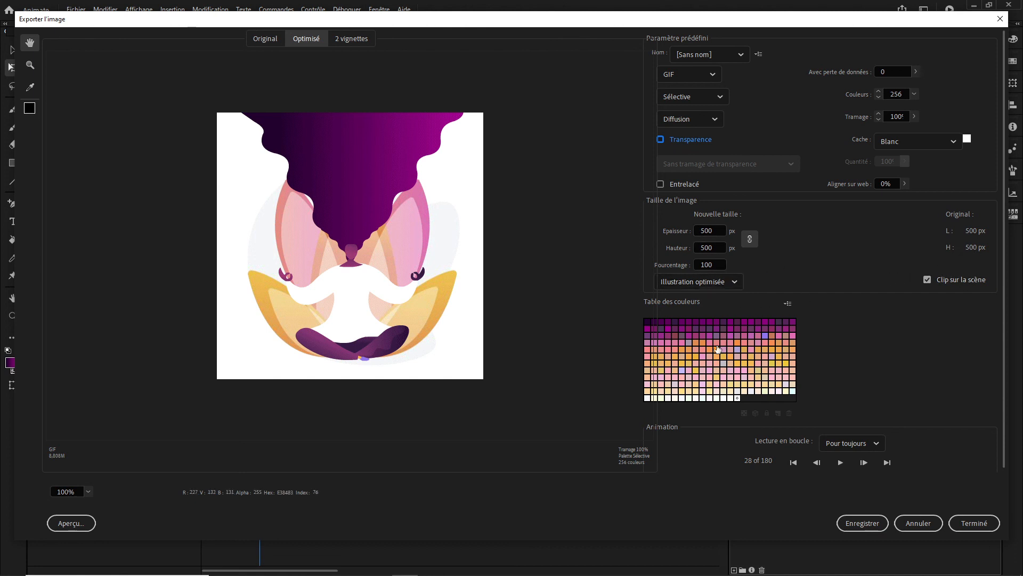
Save the animated GIF as yoga in the yoga animate folder and close the export settings.
left_click(862, 522)
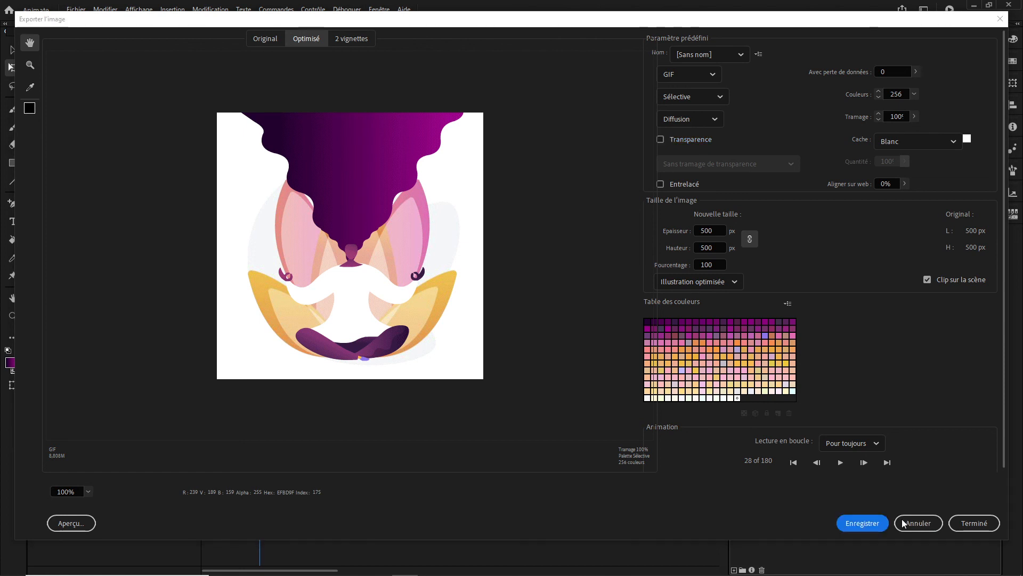
type("yo")
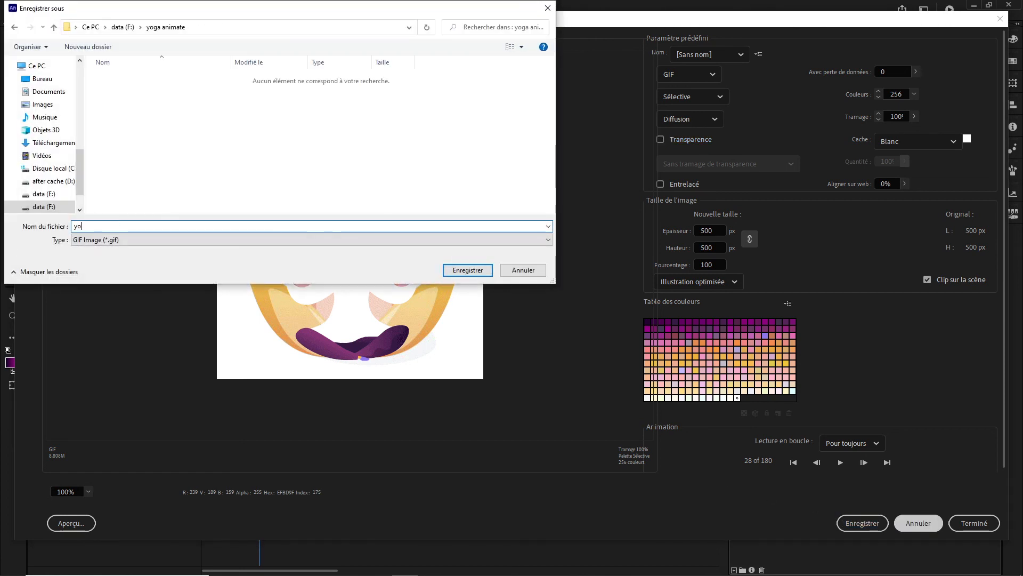
type("ga")
left_click(456, 271)
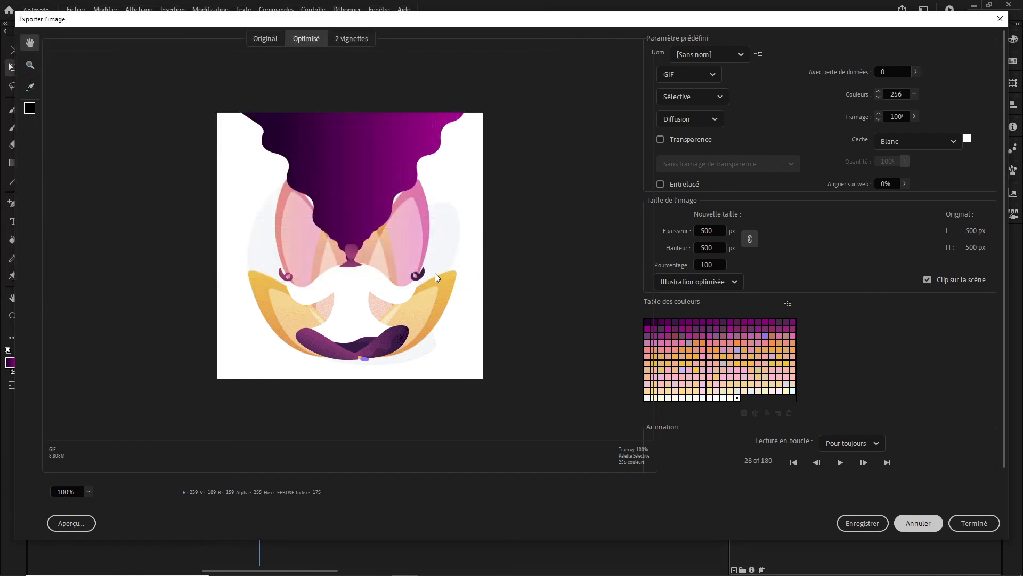
left_click(965, 521)
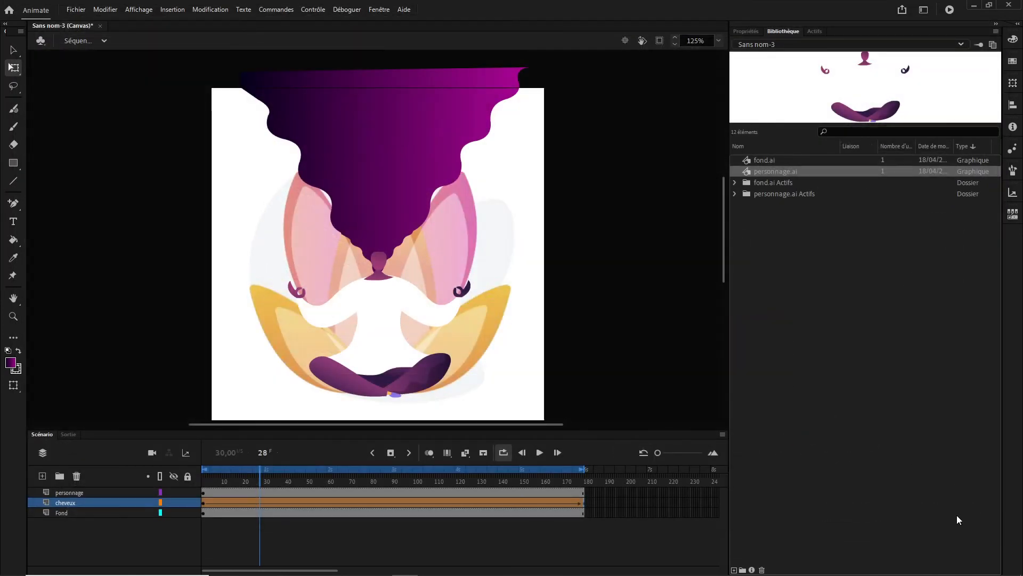
Save the Animate document as yoga in FLA format in the yoga animate folder.
left_click(810, 443)
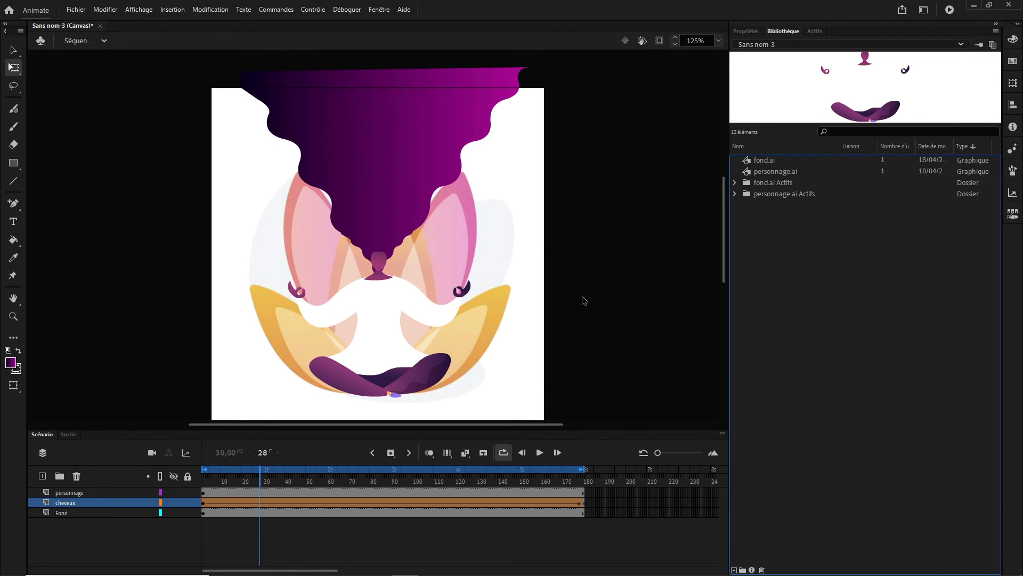
key("ctrl+s")
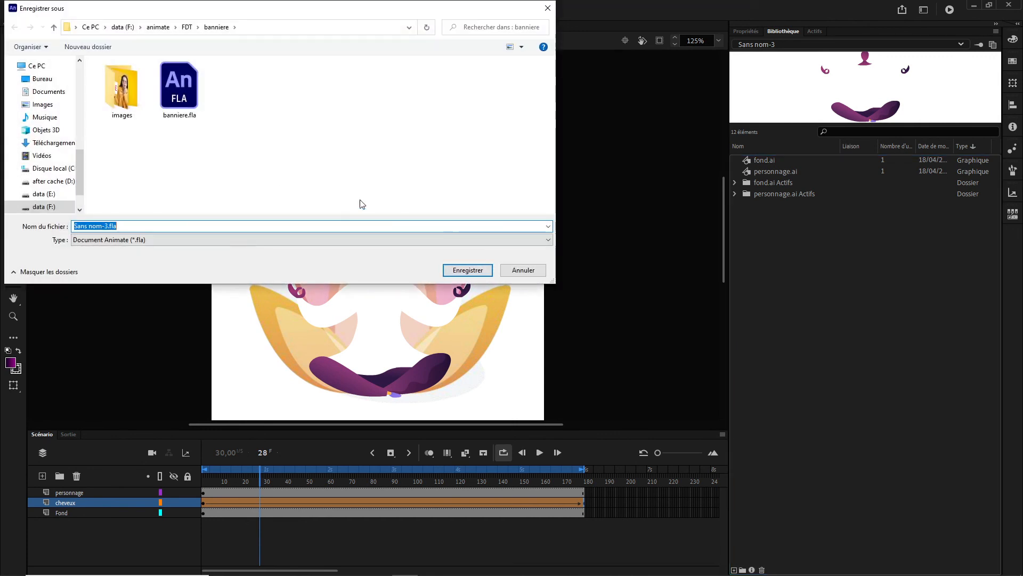
left_click(132, 227)
key("ctrl+a")
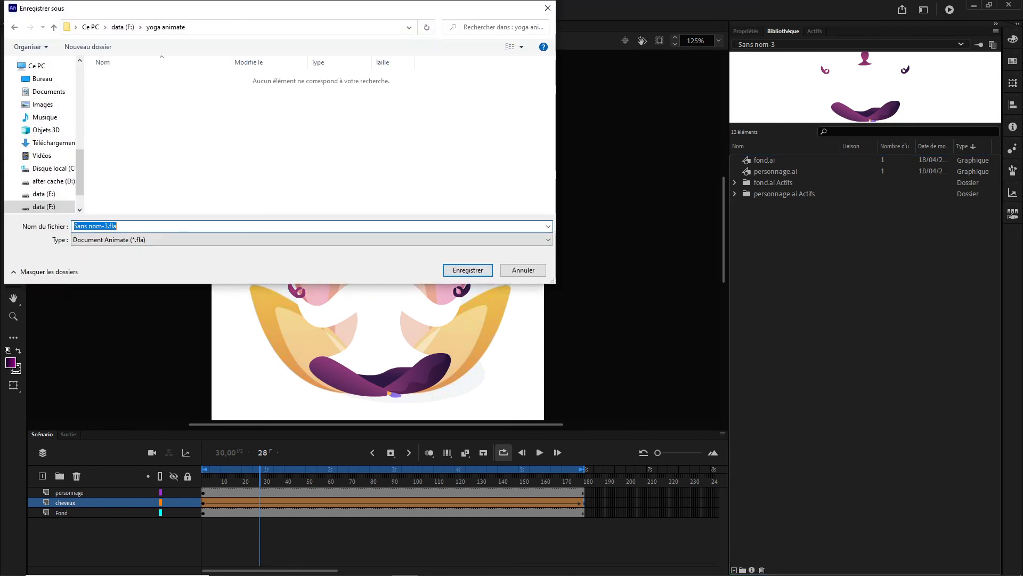
type("yoga")
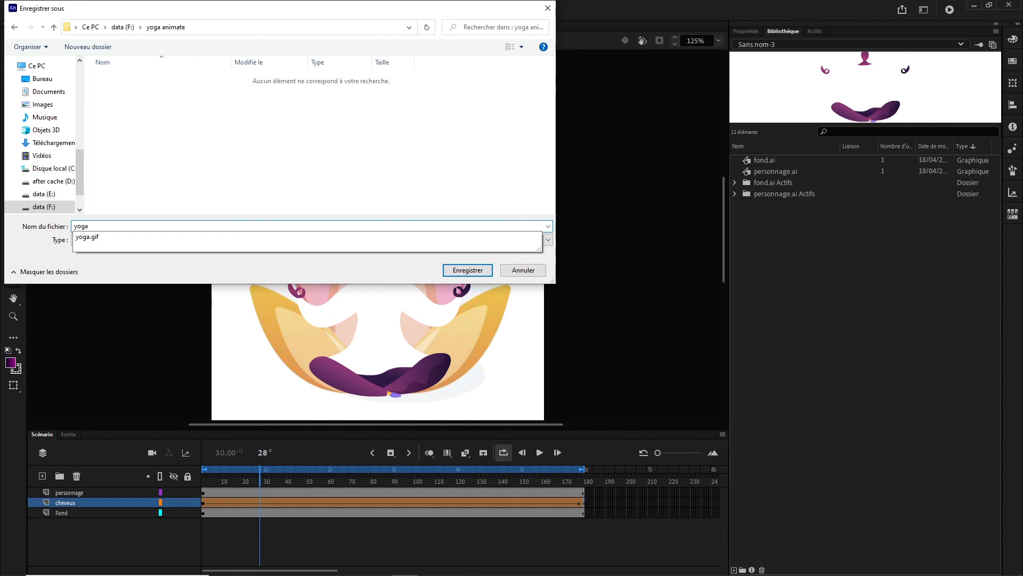
left_click(163, 164)
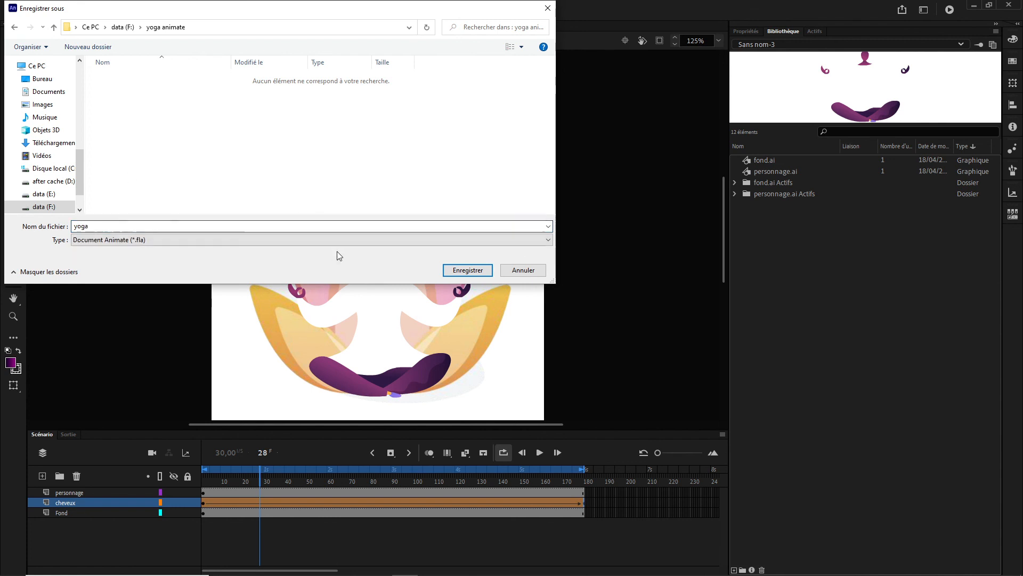
left_click(465, 270)
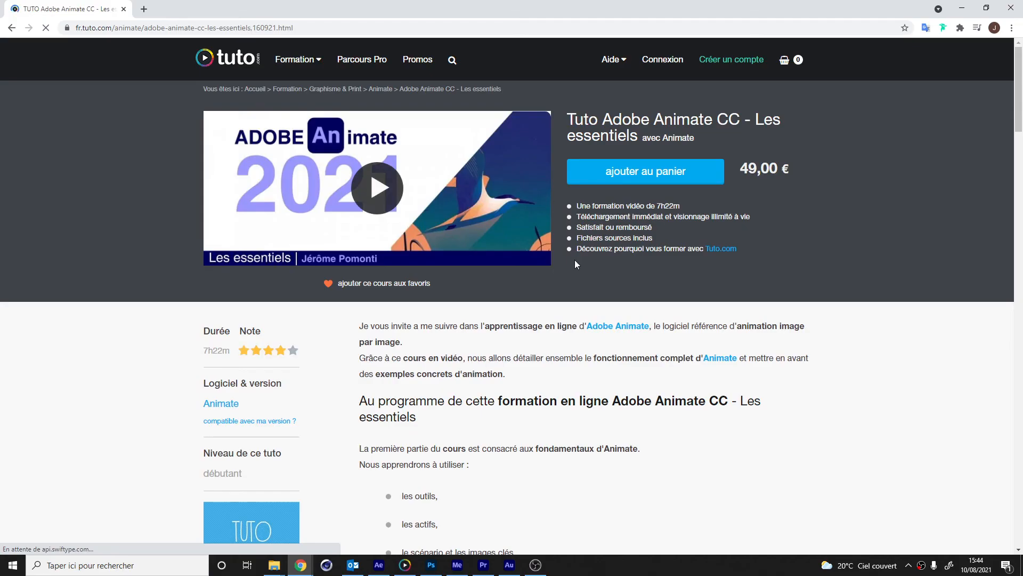
In the web browser, look through the description and chapter list of the Adobe Animate CC - Les essentiels course.
scroll(320, 281, "down", 1)
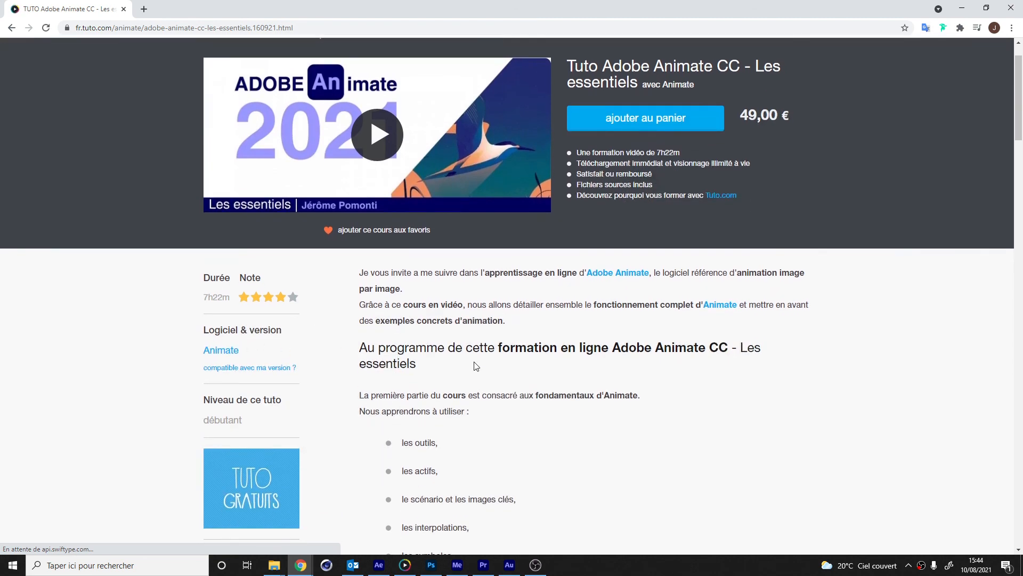
scroll(422, 247, "down", 7)
scroll(444, 327, "down", 13)
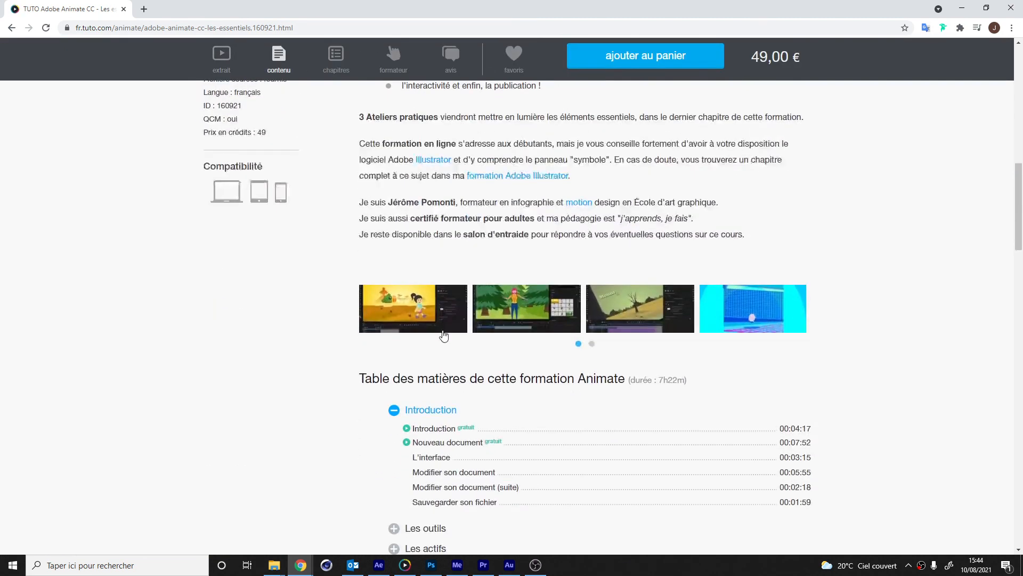
scroll(445, 344, "down", 3)
scroll(445, 343, "up", 3)
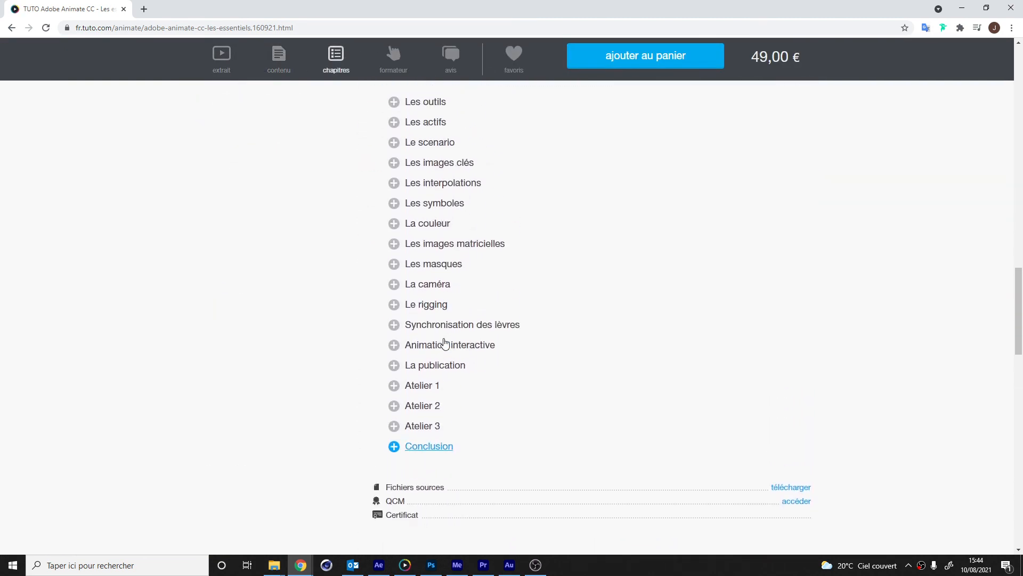